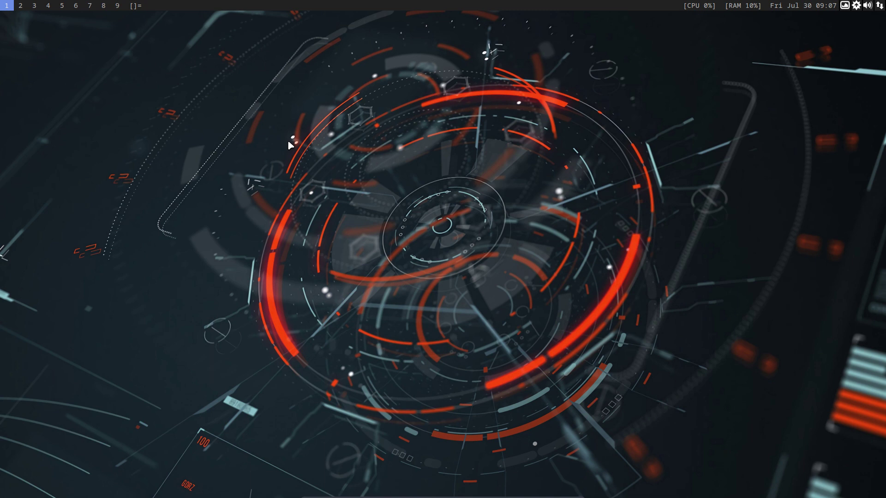
- Open the ArcoLinuxD Dwm category page from the PHASE 3 menu and scroll its DWM posts
scroll(289, 145, down, 5)
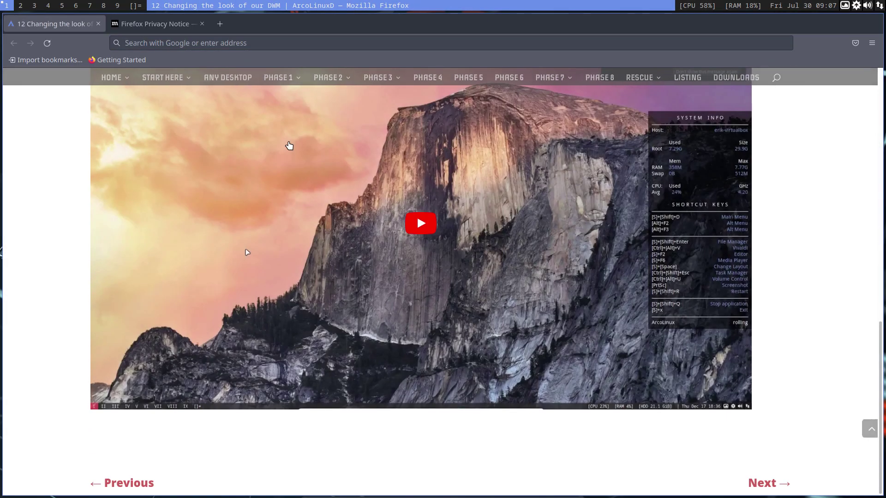
scroll(259, 136, up, 5)
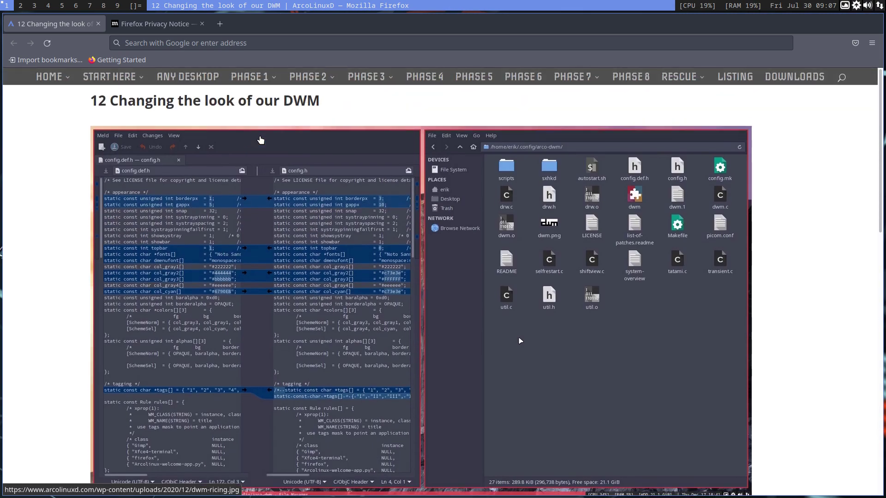
mouse_move(314, 77)
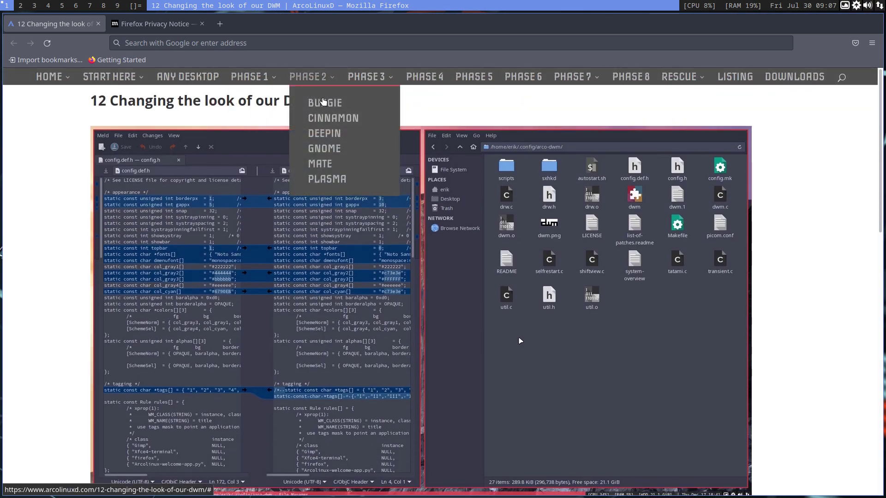
mouse_move(381, 158)
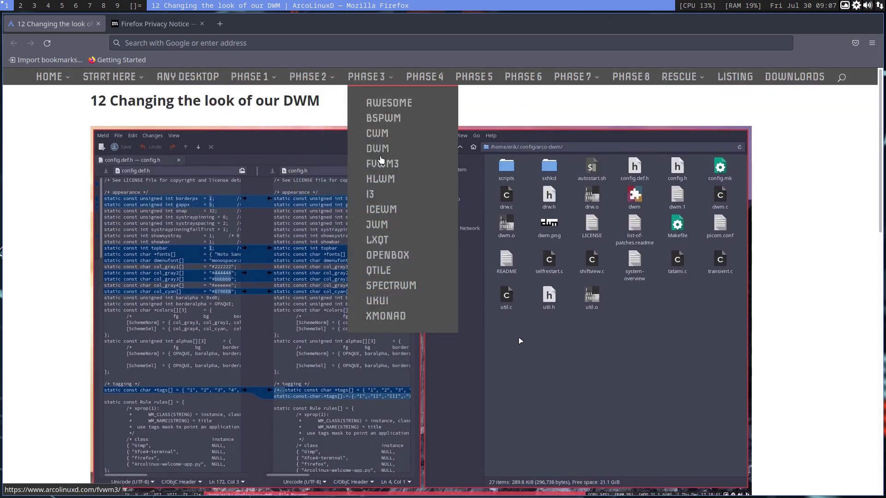
click(388, 150)
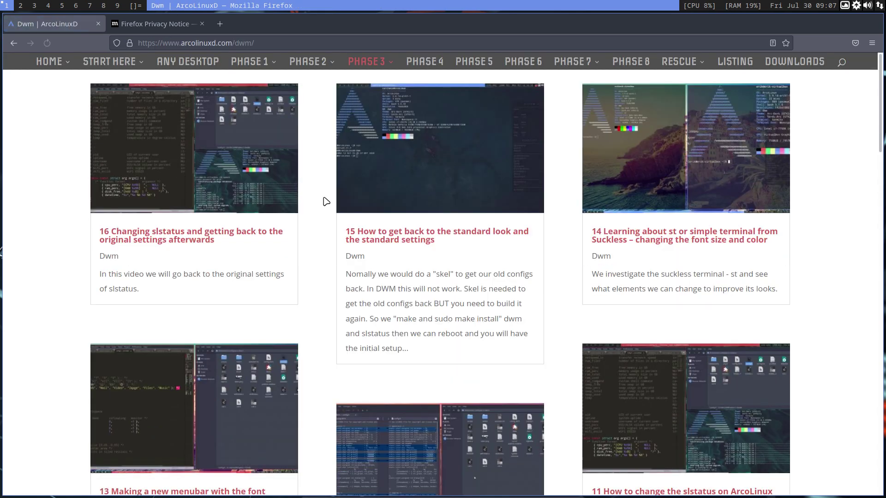
scroll(327, 231, down, 5)
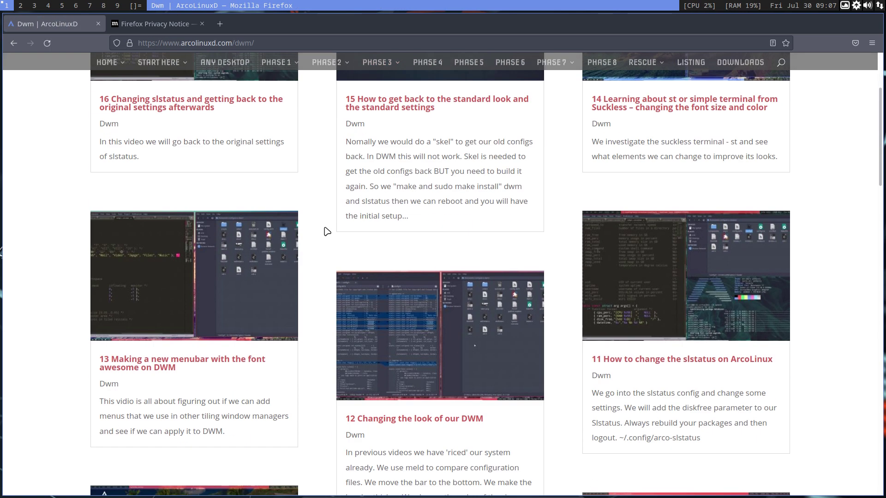
scroll(327, 231, down, 5)
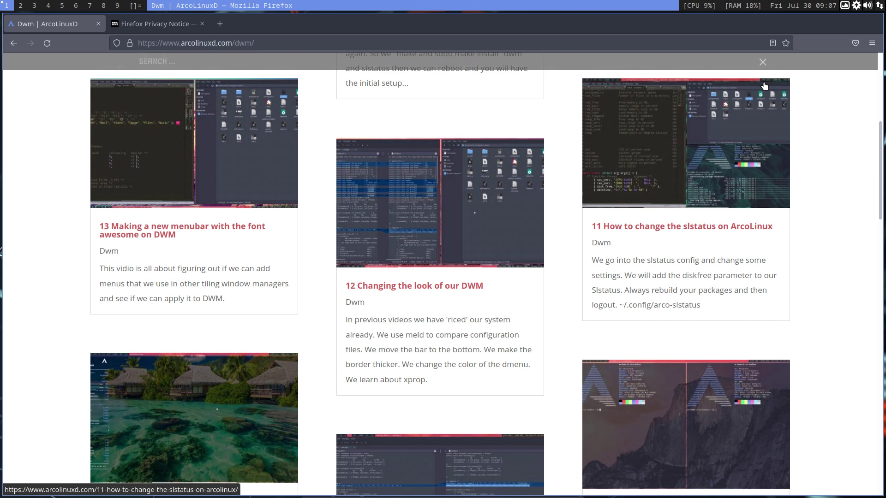
- Search the ArcoLinuxD site for 'dmenu' and scroll the results
text(dmenu)
key(Return)
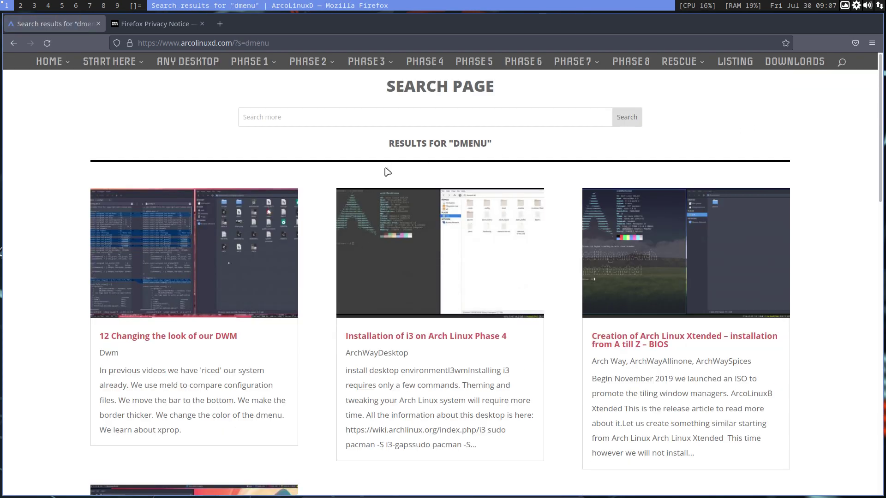
scroll(387, 172, down, 4)
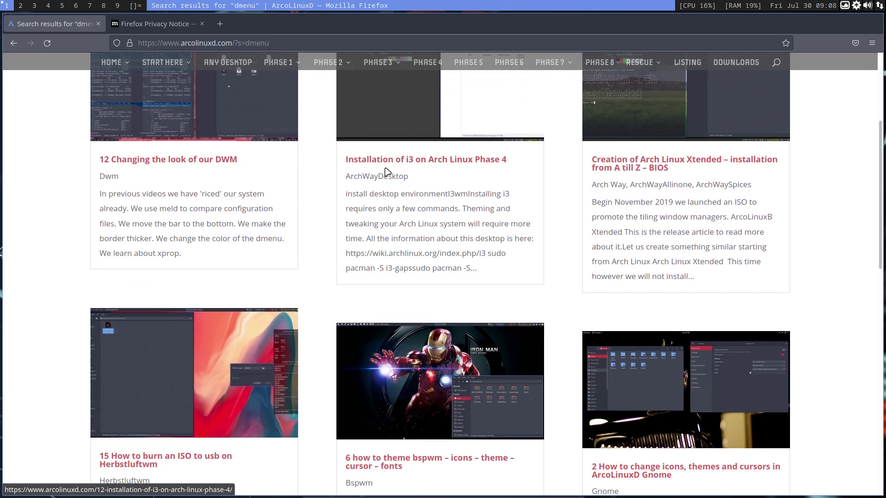
- Read through the '12 Changing the look of our DWM' article
click(166, 160)
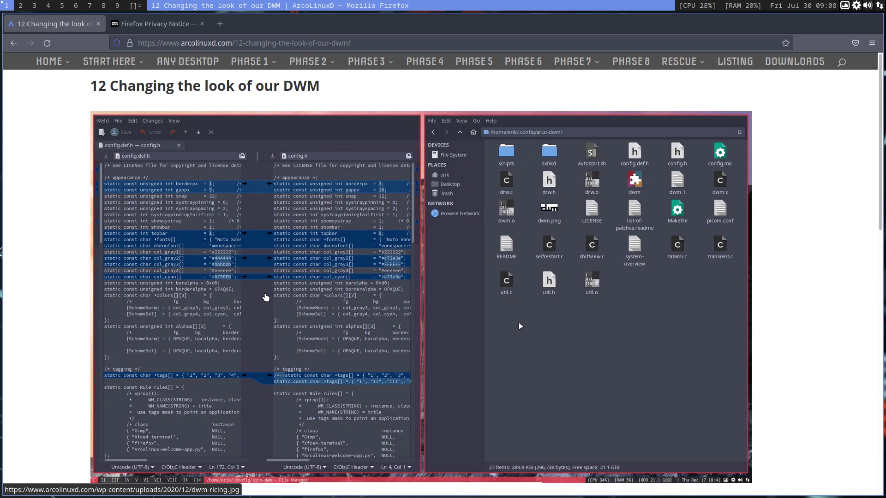
scroll(318, 237, down, 6)
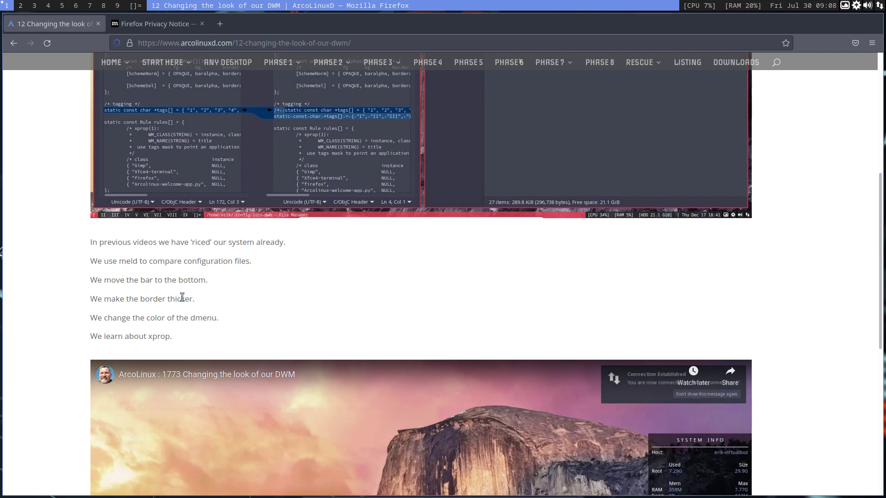
scroll(179, 263, down, 5)
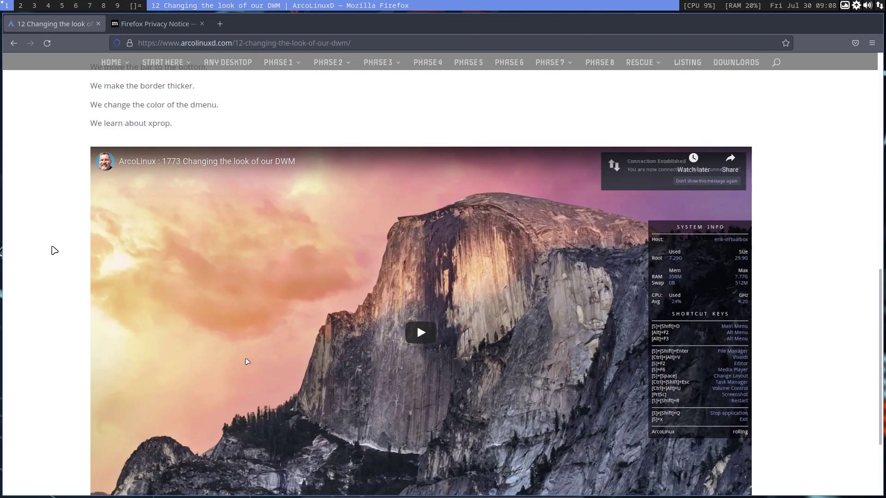
scroll(55, 251, down, 2)
scroll(54, 250, up, 7)
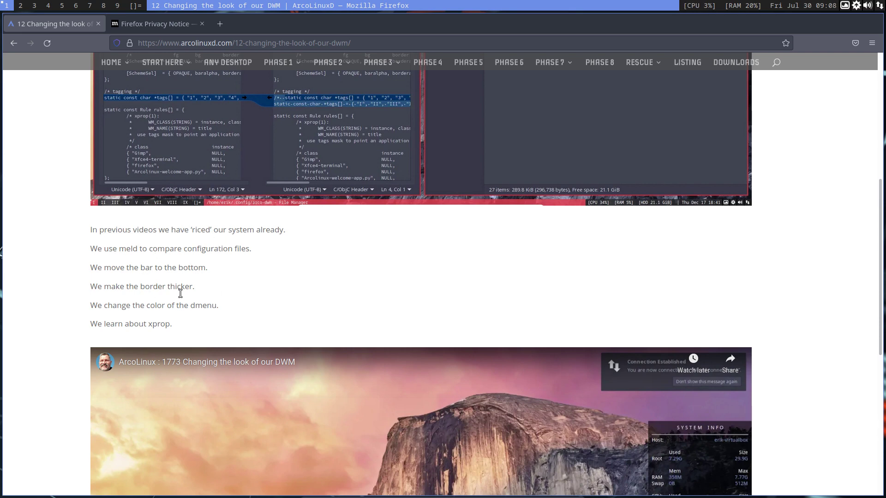
scroll(338, 322, up, 6)
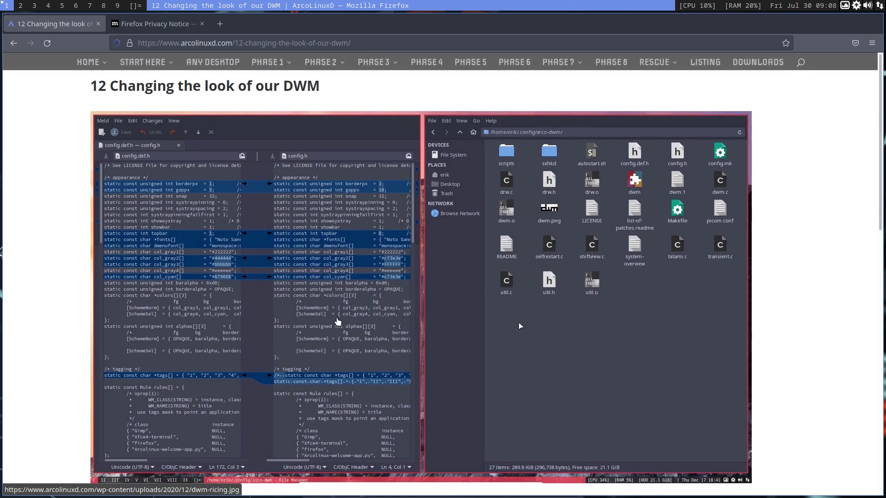
- Go back to the dmenu search results, scroll them, and quit Firefox
click(14, 43)
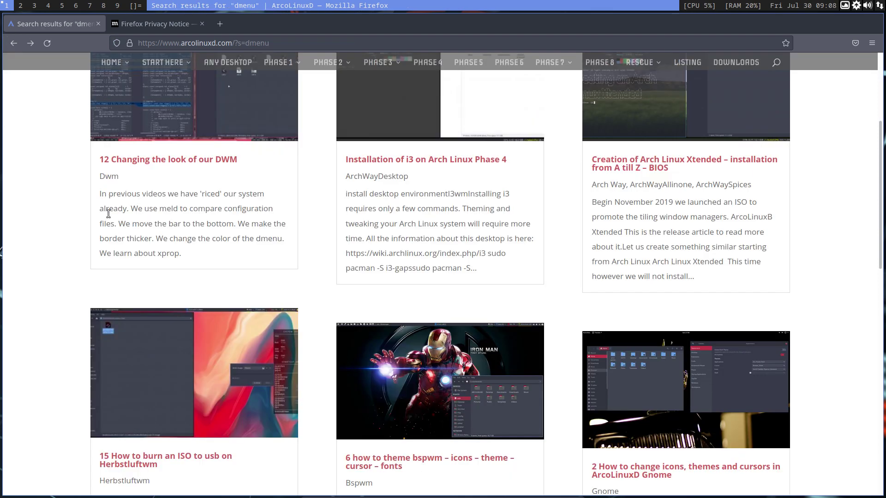
scroll(138, 184, down, 5)
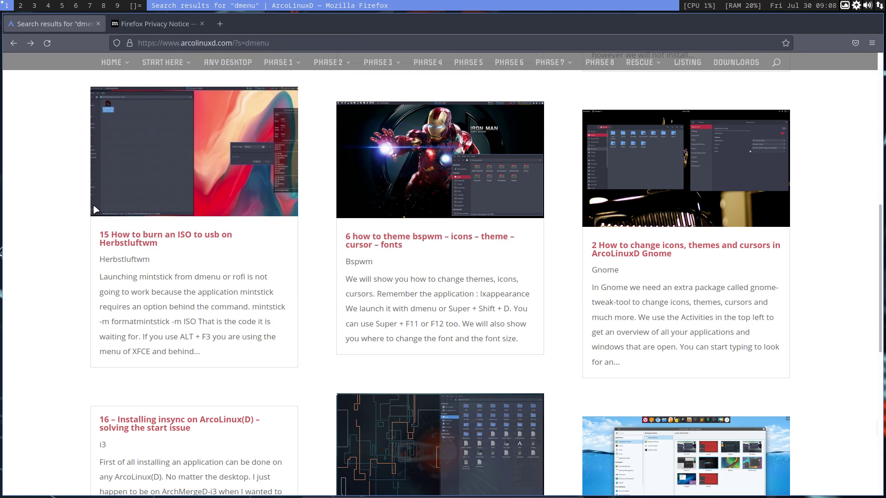
scroll(244, 369, down, 4)
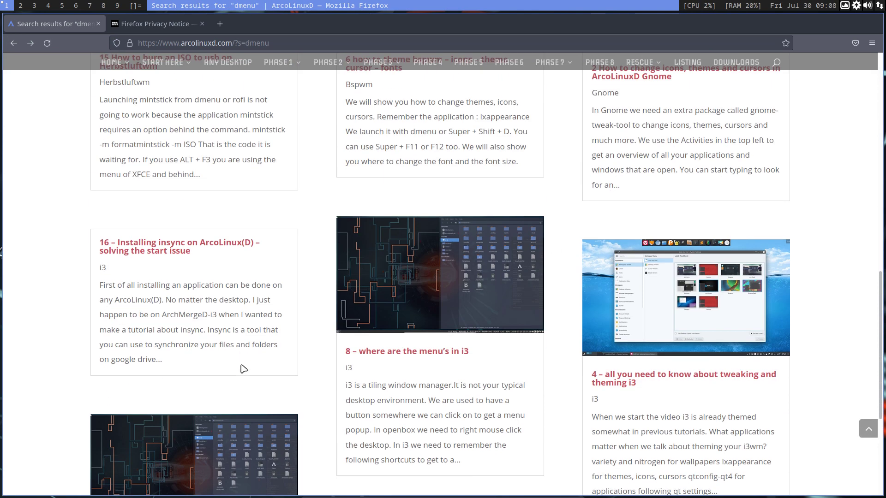
scroll(243, 369, down, 5)
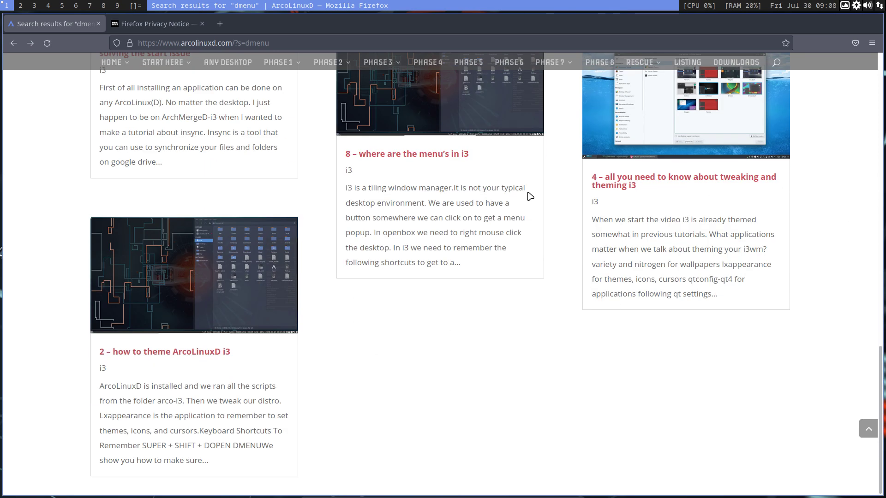
key(super+shift+q)
- Close Firefox's tabs, locate dwm at /usr/local/bin/dwm with 'which dwm', and open a file manager
click(517, 121)
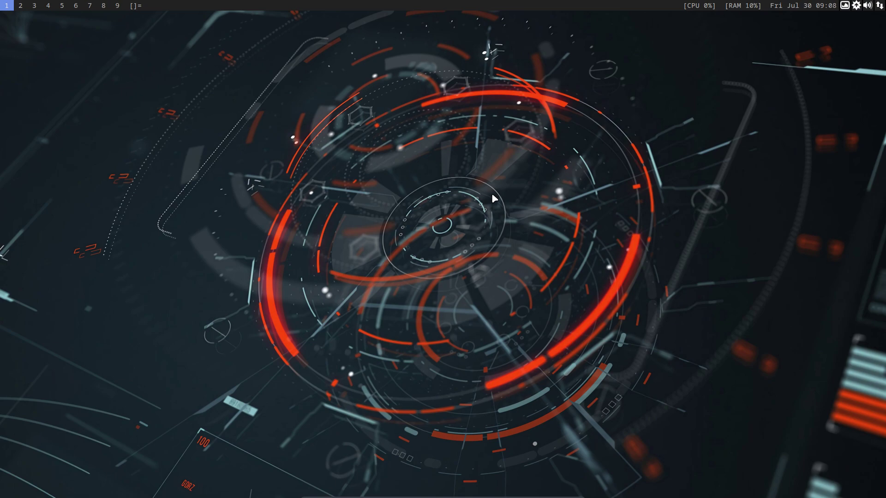
key(super+Return)
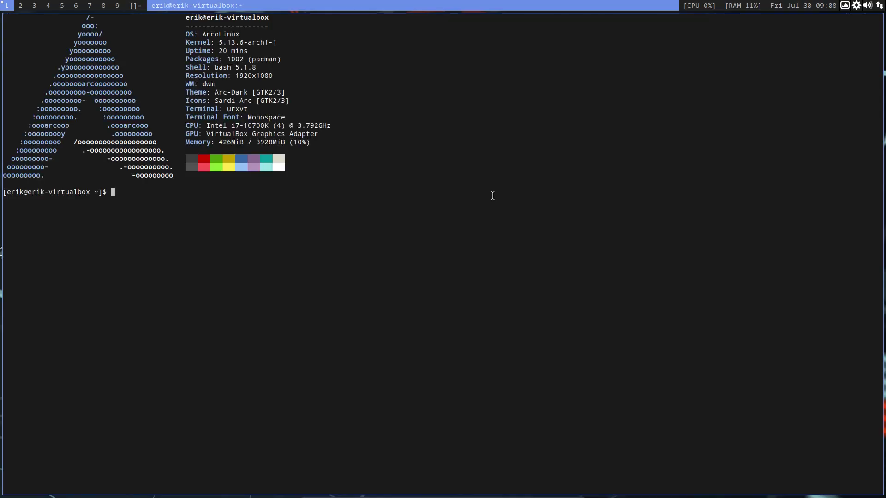
text(which dwm)
key(Return)
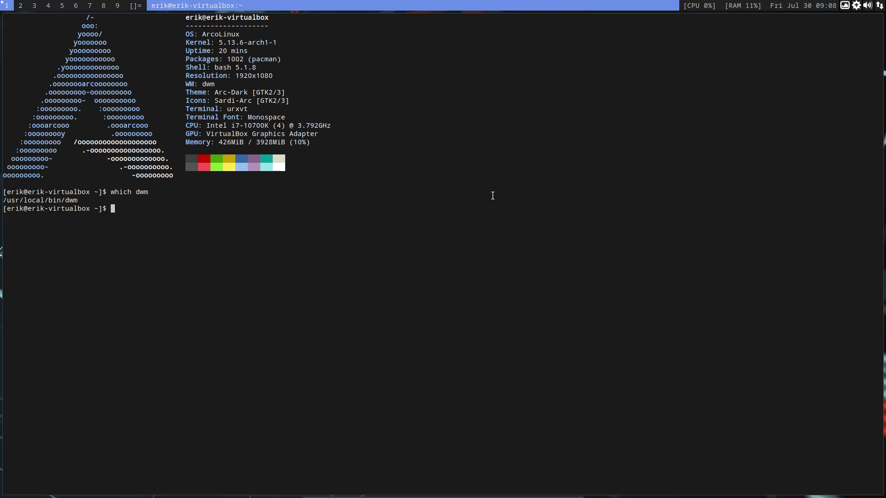
key(super+shift+Return)
- Browse Thunar into ~/.config/arco-dwm, then try make in the home-folder terminal, which finds no makefile
double_click(230, 64)
double_click(110, 63)
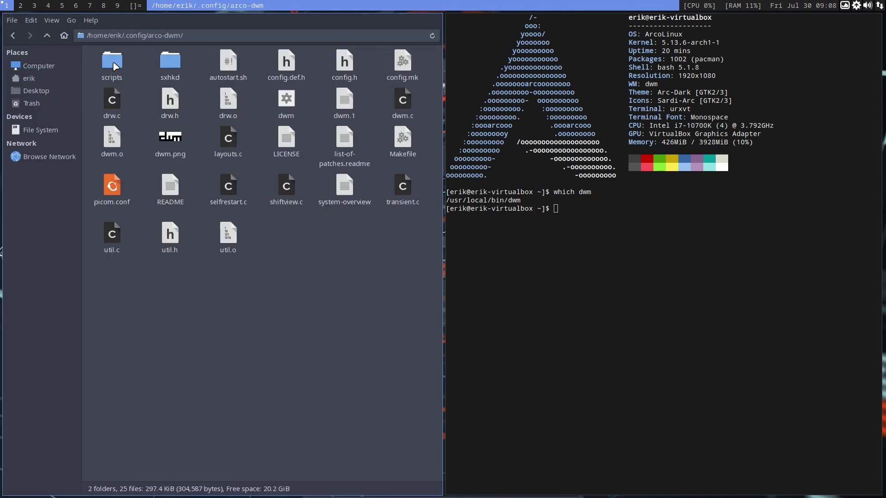
drag(109, 279, 433, 46)
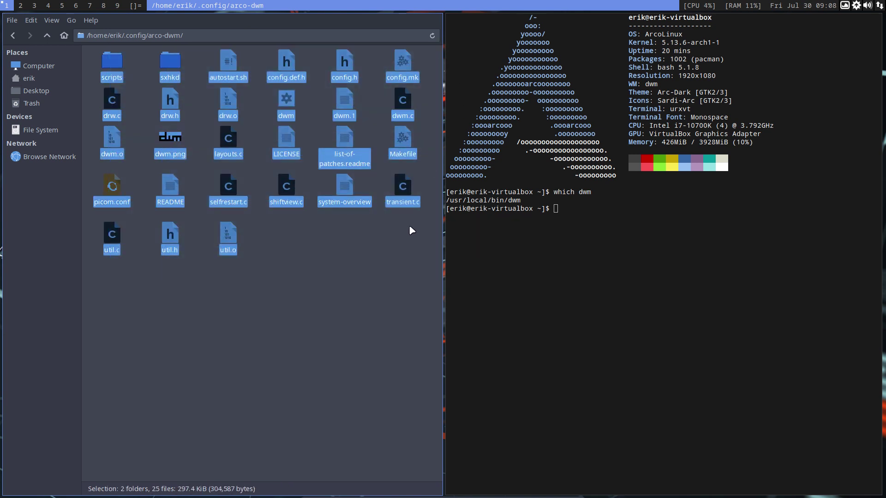
click(388, 259)
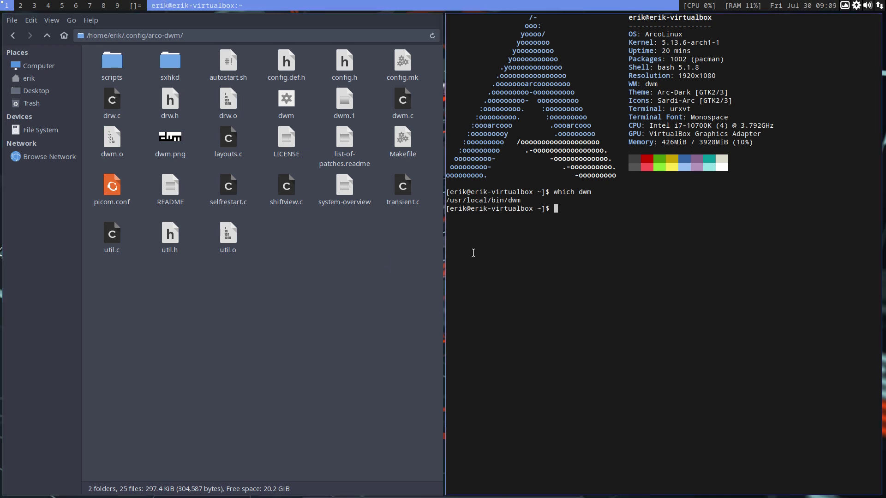
text(make)
key(Return)
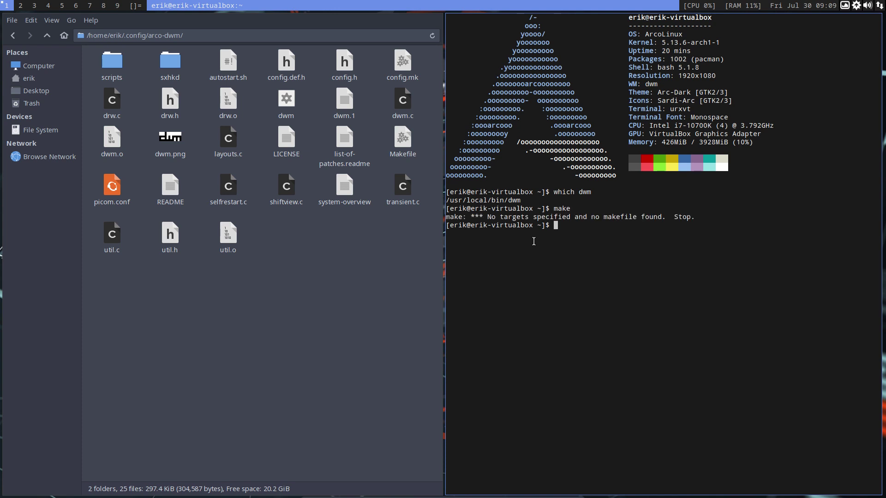
- Close the urxvt terminal and open an Alacritty terminal in the arco-dwm folder
key(super+q)
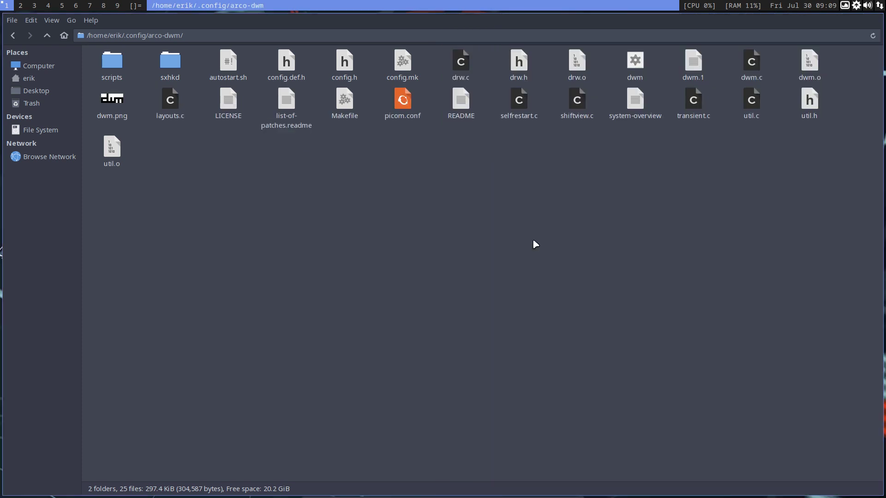
right_click(329, 193)
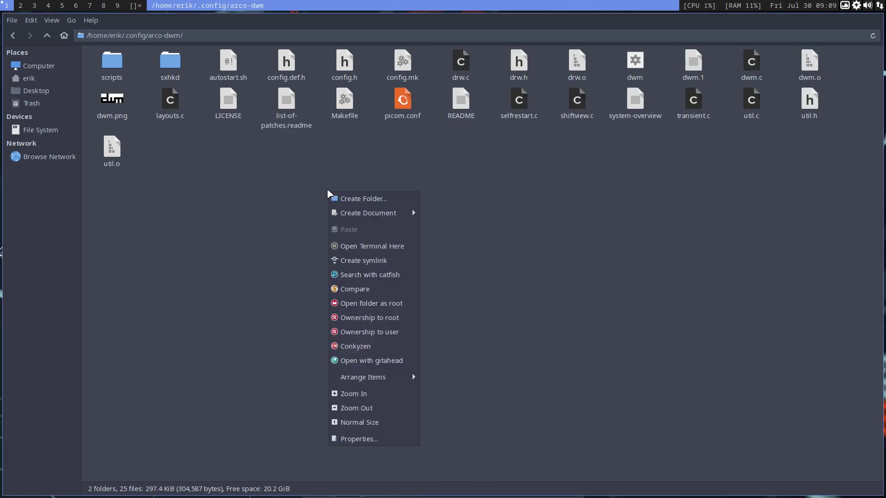
click(364, 247)
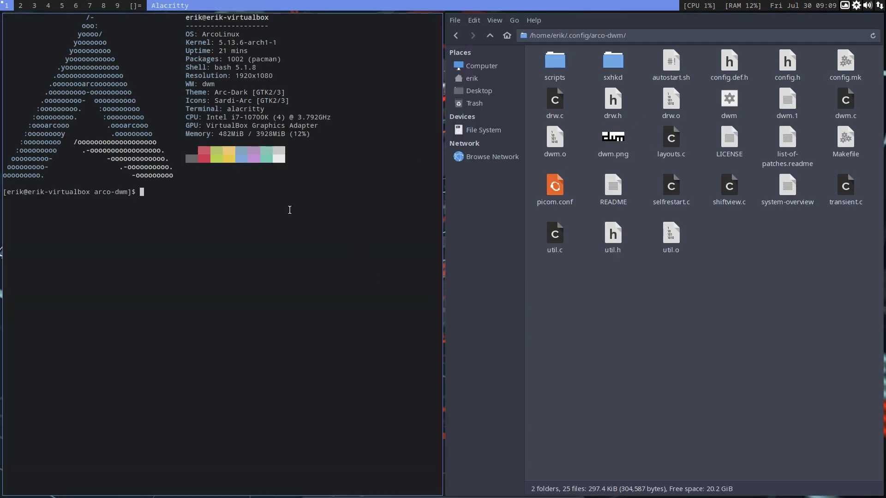
- Build dwm with make and install it to /usr/local/bin with sudo make install
text(make)
key(Return)
text(sudo make install)
key(Return)
key(Return)
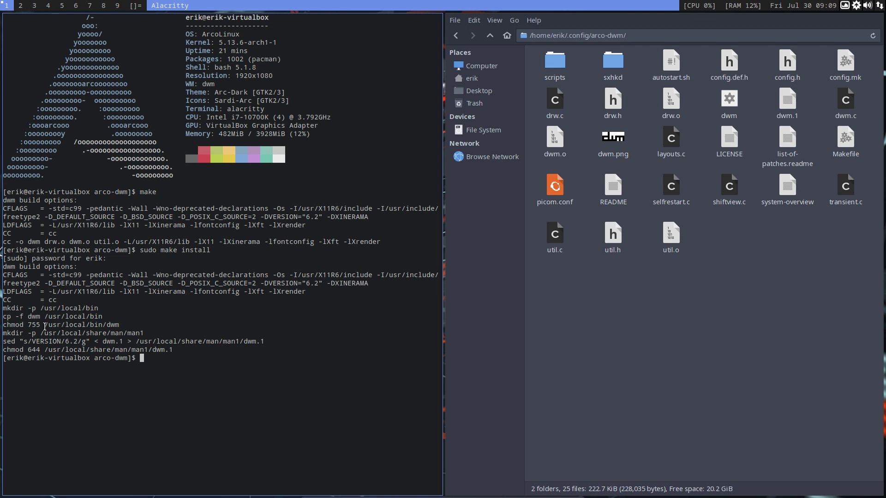
drag(44, 325, 185, 332)
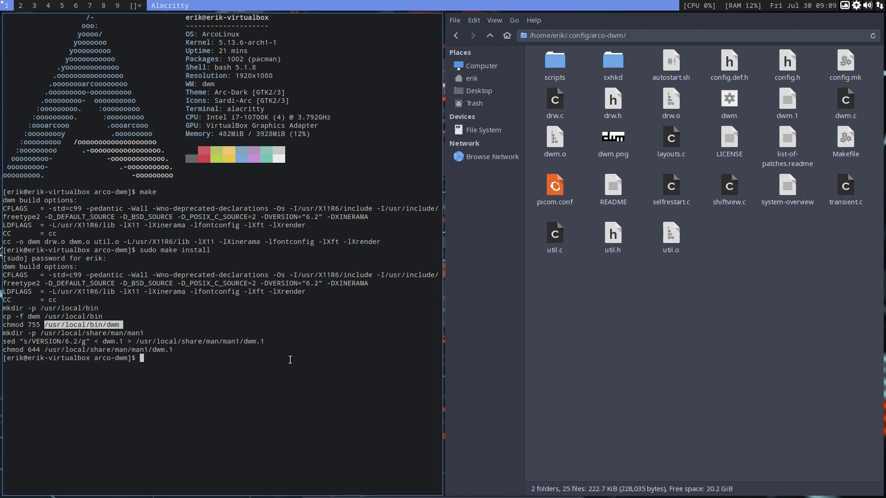
- Run 'rg dmenu' to list dmenu references, revealing the monospace size=10 font settings
text(ripgt)
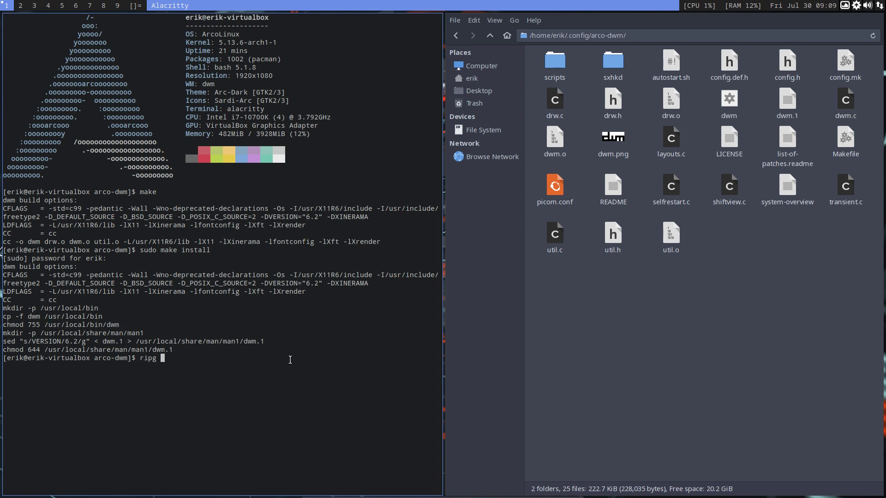
key(BackSpace)
text(rep)
key(BackSpace)
key(BackSpace)
key(BackSpace)
key(BackSpace)
key(BackSpace)
key(BackSpace)
text(g dmenu)
key(Return)
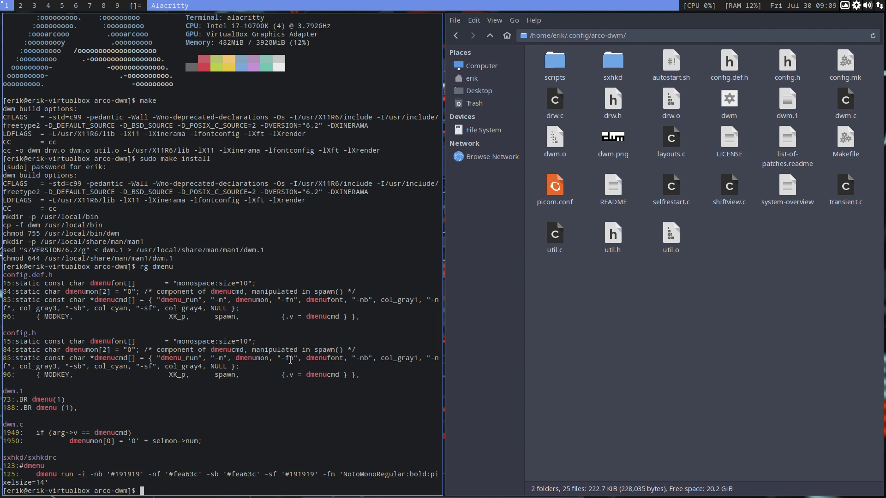
- Look up the platinum searcher with 'yay platinum', cancel the prompt, and try 'pt dmenu'
text(the)
text(_platin)
key(BackSpace)
key(BackSpace)
key(BackSpace)
key(BackSpace)
key(BackSpace)
key(BackSpace)
key(BackSpace)
key(BackSpace)
key(BackSpace)
key(BackSpace)
text(yay platinum)
key(Return)
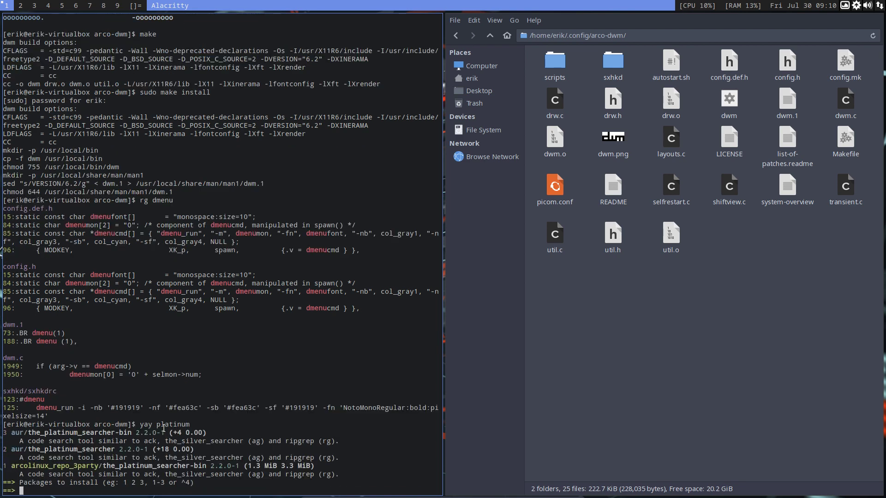
drag(106, 465, 191, 466)
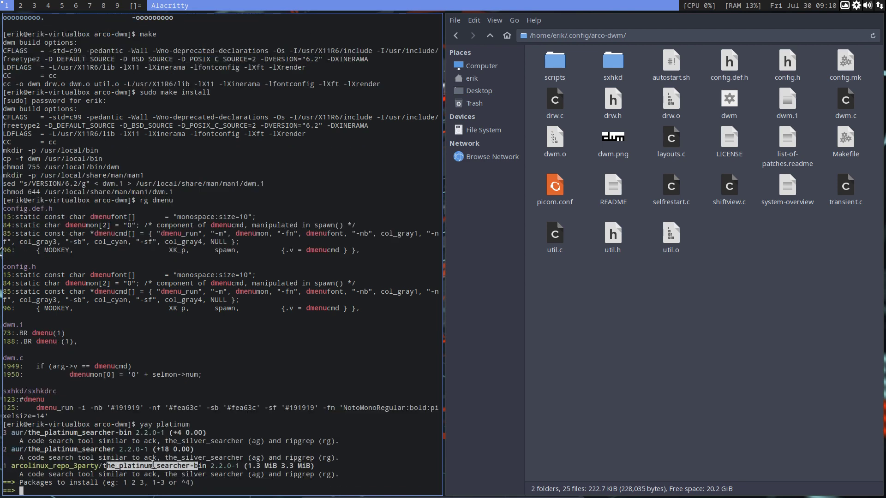
drag(36, 449, 111, 449)
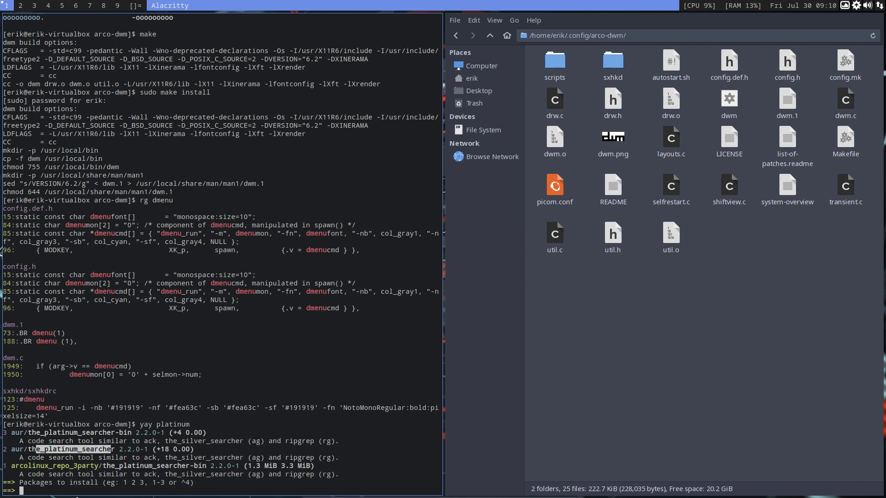
key(ctrl+c)
text(pt dmen)
text(u)
key(Return)
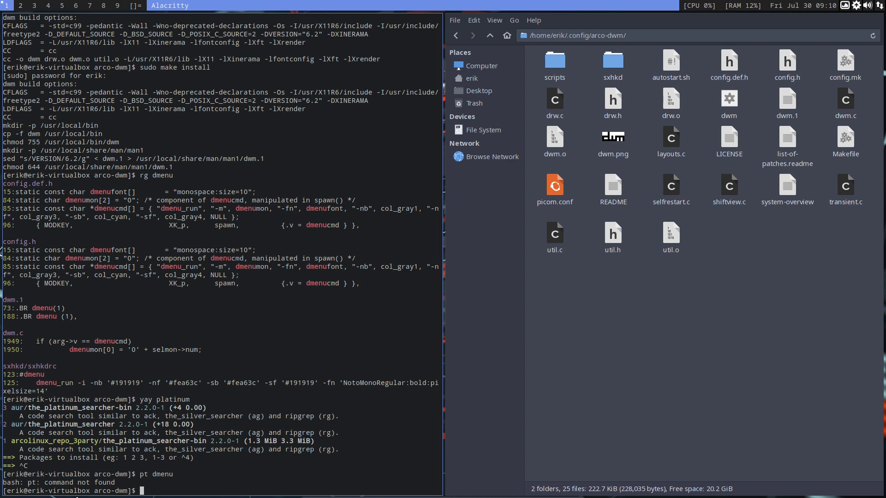
- Install the platinum searcher as package 1 via yay and run 'pt dmenu'
key(Up)
key(Up)
key(Return)
text(1)
key(Return)
key(Return)
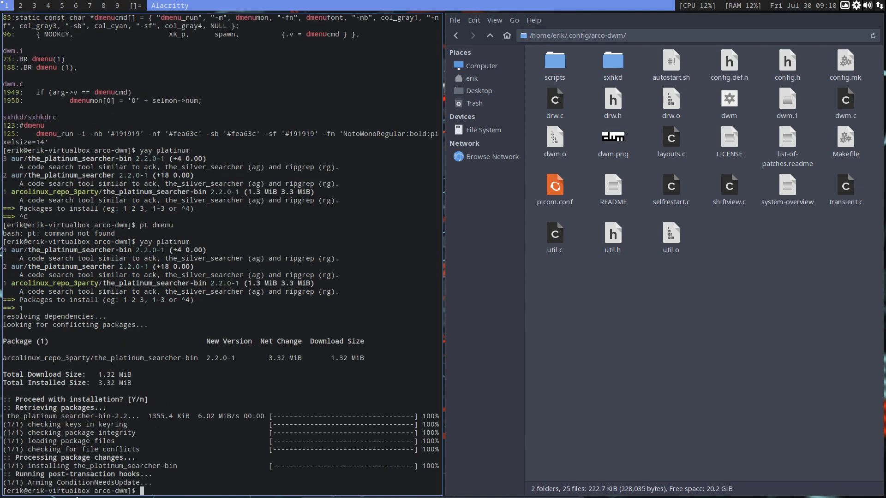
text(pt dmenu)
key(Return)
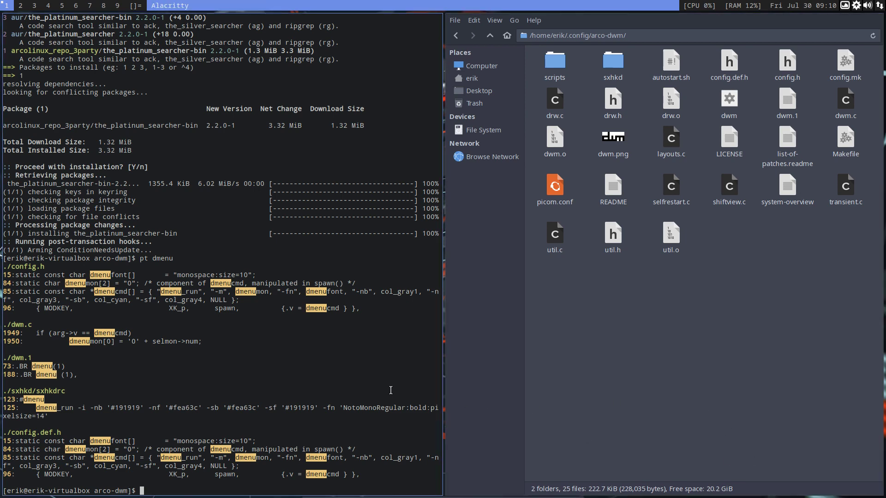
- Close the terminal, launch Firefox from dmenu by filtering 'fire', then dismiss a second launcher
key(super+q)
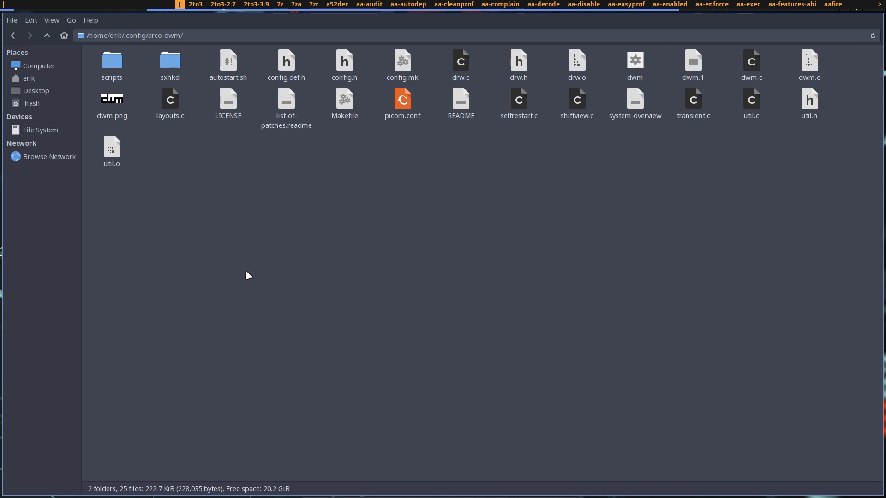
key(Escape)
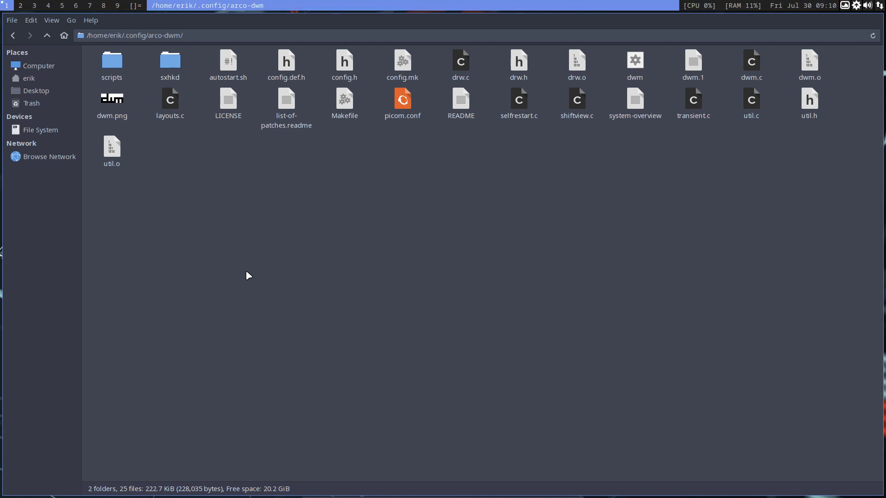
key(super+shift+d)
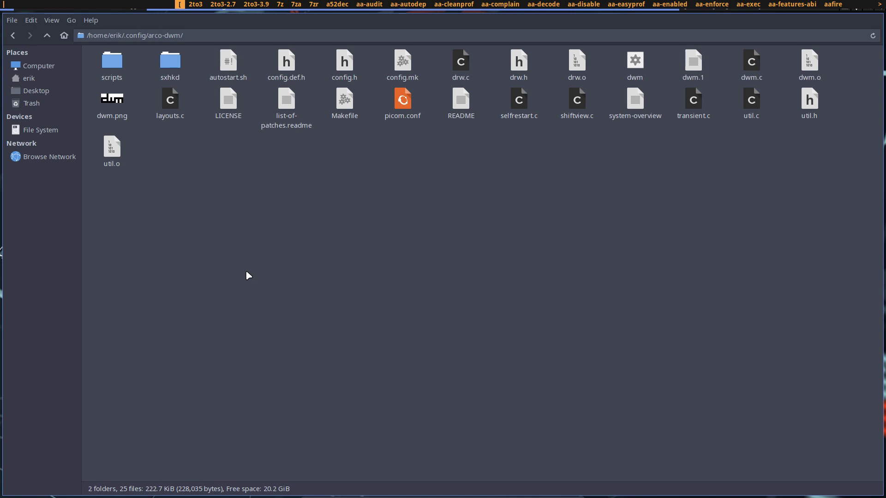
text(fire)
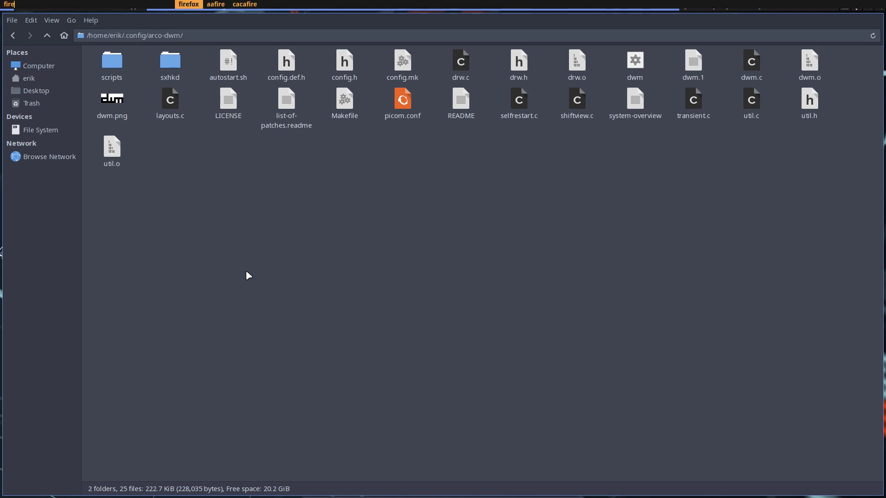
key(Return)
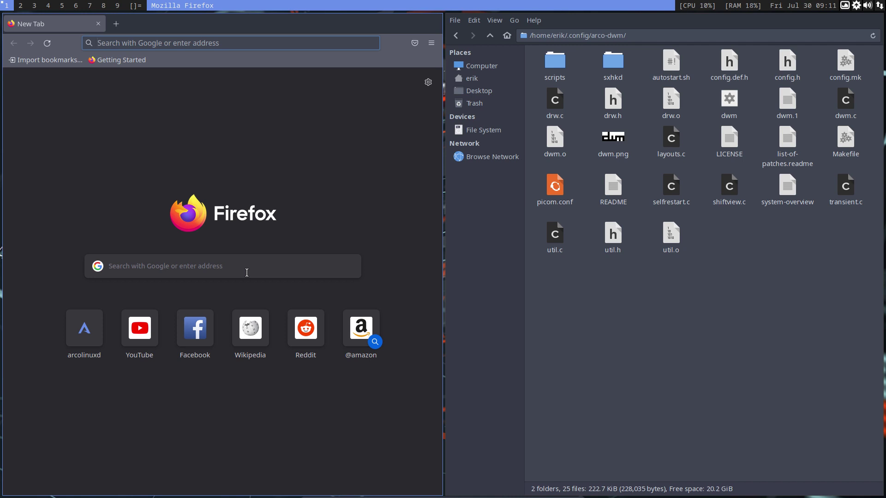
key(super+shift+Return)
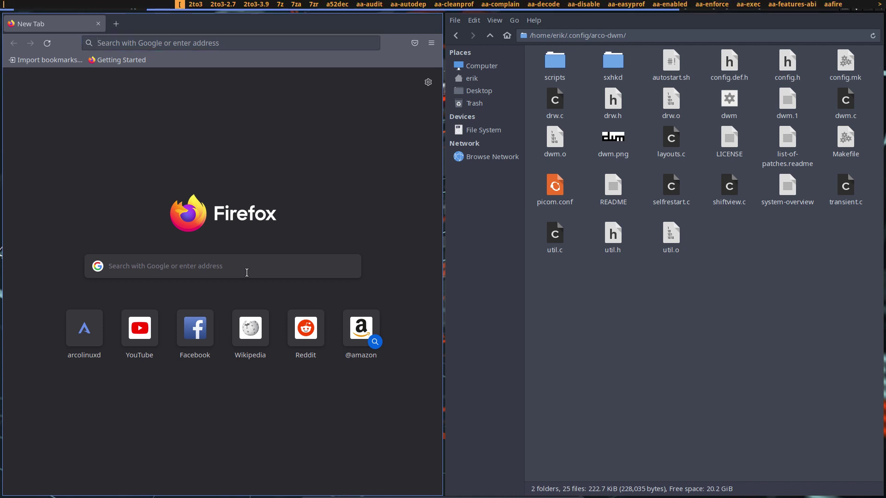
text(me)
key(Escape)
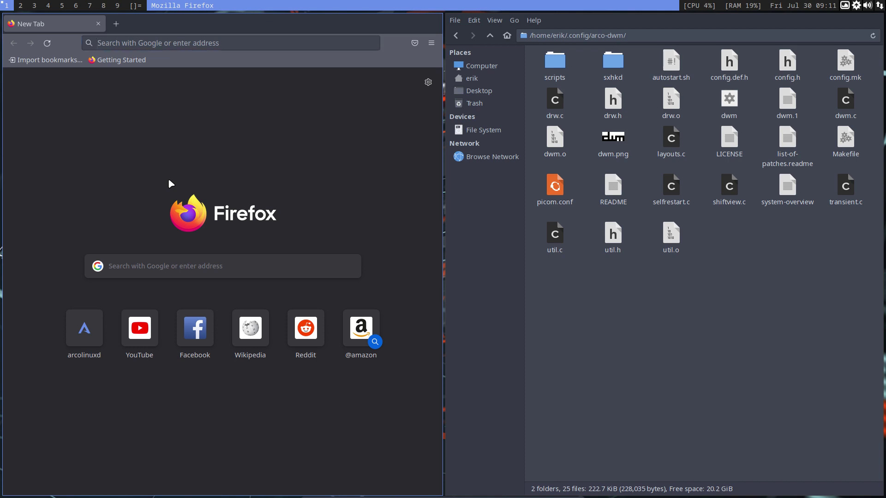
- Filter Task Manager on 'meld', kill both meld processes, and dismiss the signal error
key(ctrl+shift+Escape)
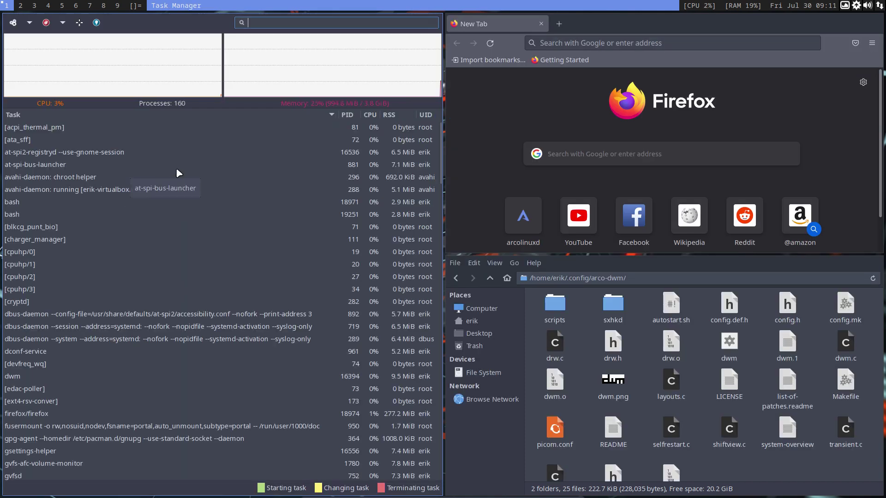
text(meld)
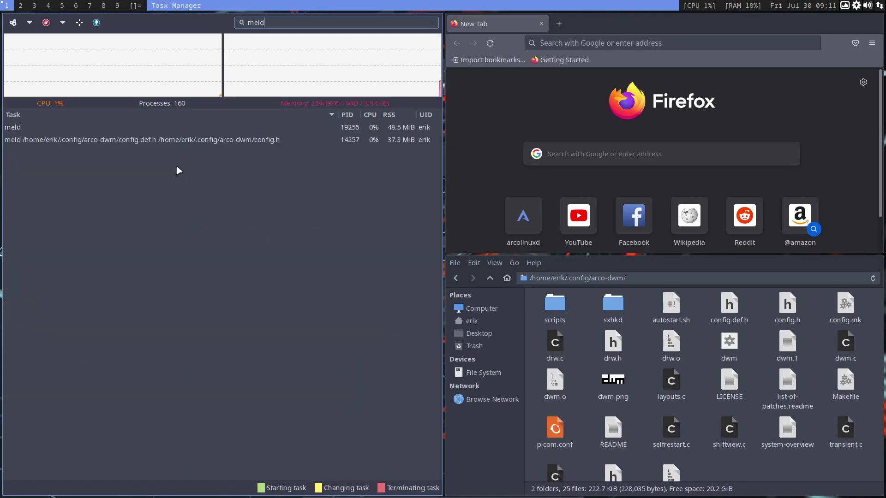
click(180, 140)
right_click(181, 139)
click(210, 175)
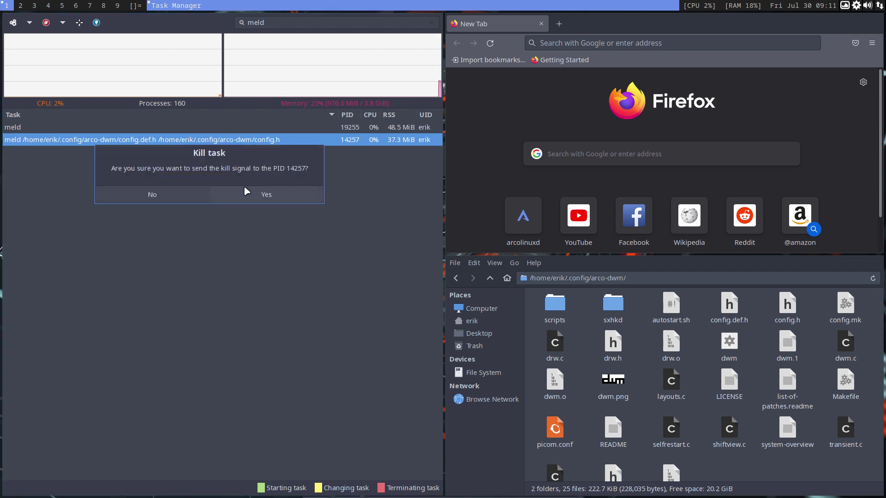
click(254, 198)
right_click(143, 128)
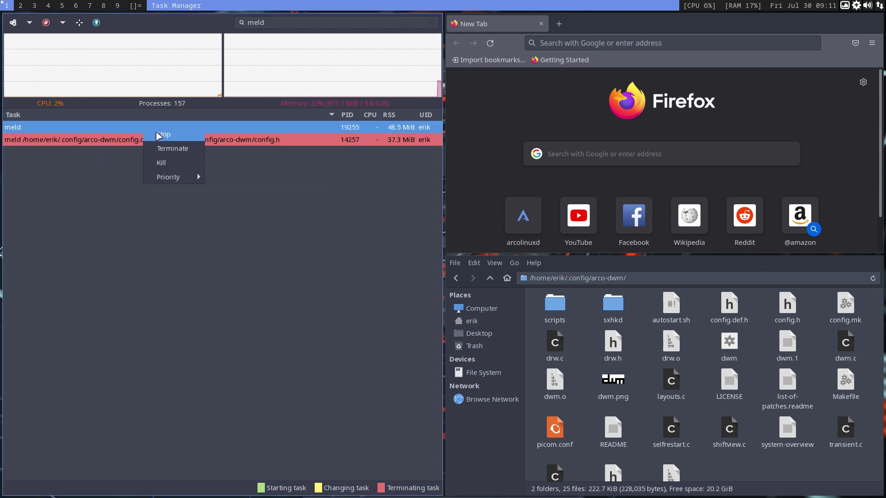
click(169, 161)
click(231, 183)
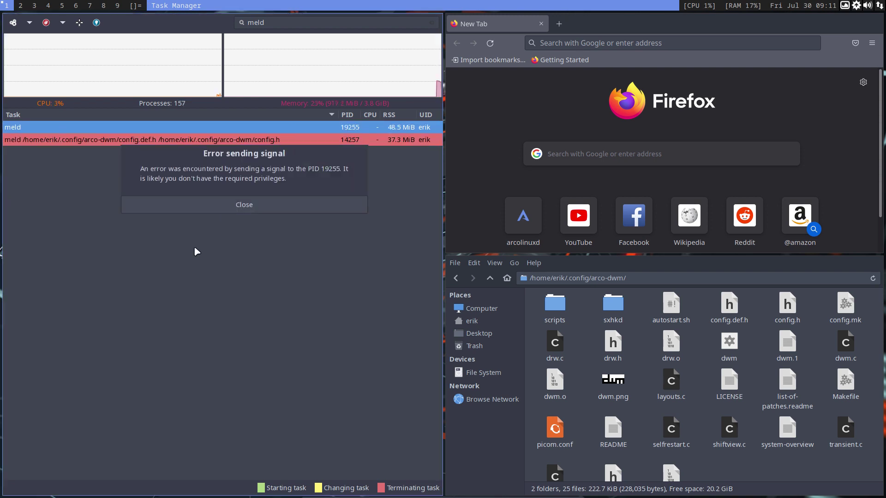
click(235, 211)
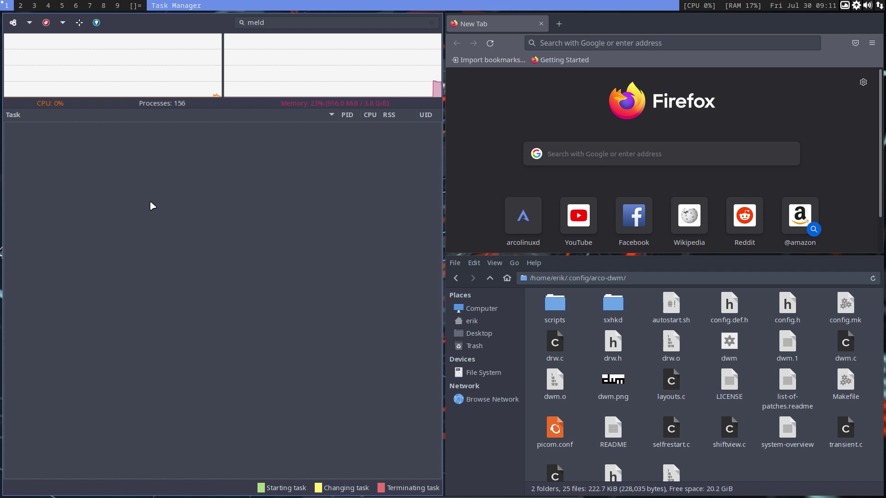
- Close Task Manager and Firefox, then open sxhkd/sxhkdrc from Thunar in Sublime Text
key(super+q)
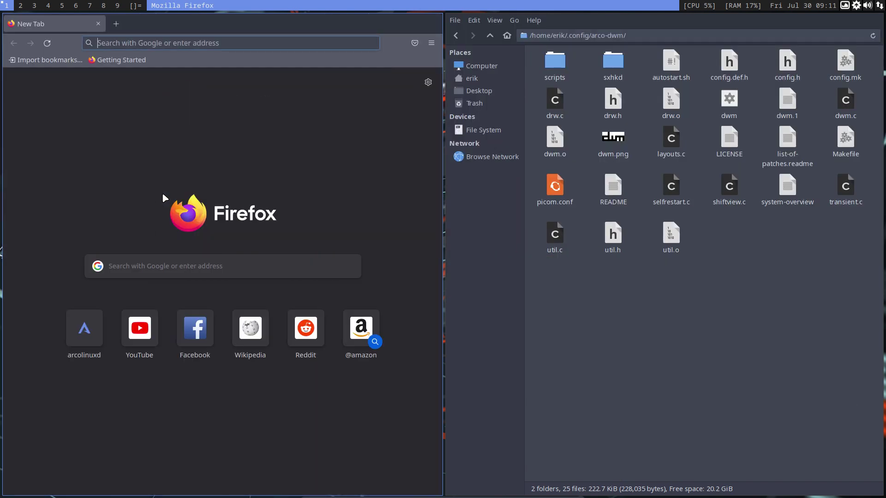
key(super+q)
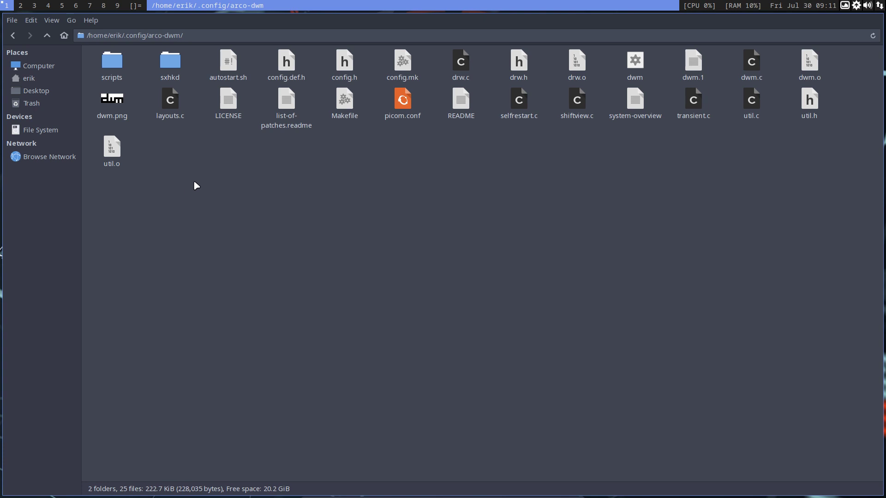
click(171, 65)
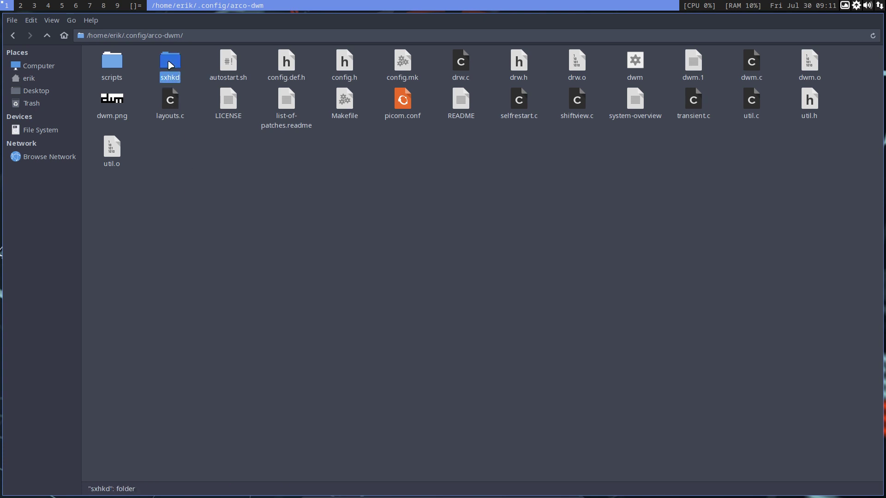
double_click(171, 65)
double_click(98, 60)
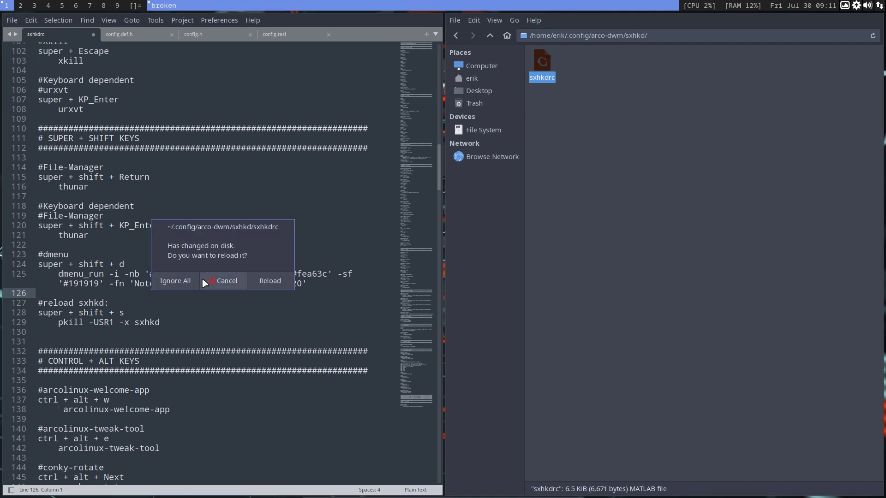
- Reload sxhkdrc, change the dmenu pixelsize from 14 to 20, save, and preview dmenu
click(269, 281)
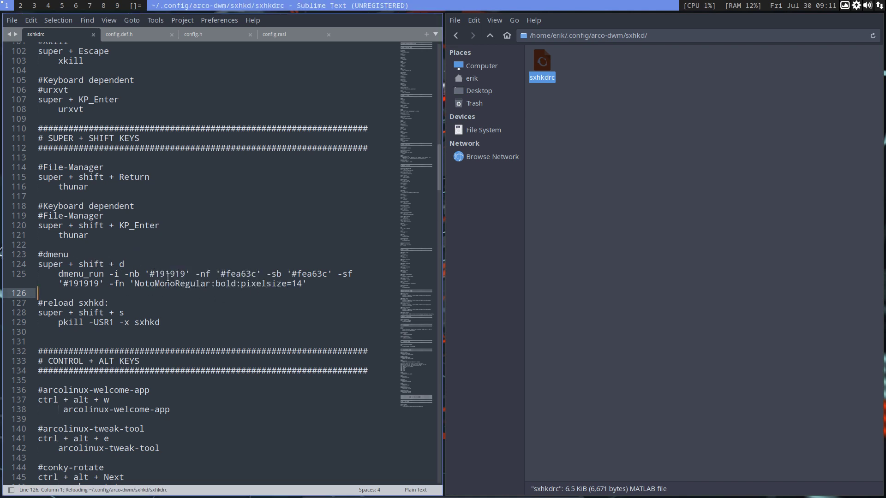
click(303, 284)
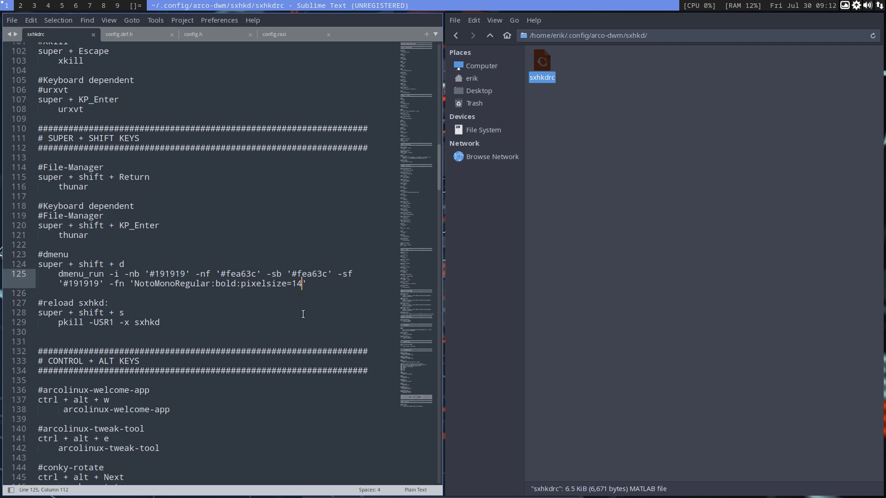
key(BackSpace)
key(BackSpace)
text(20)
key(ctrl+z)
key(ctrl+z)
key(BackSpace)
key(BackSpace)
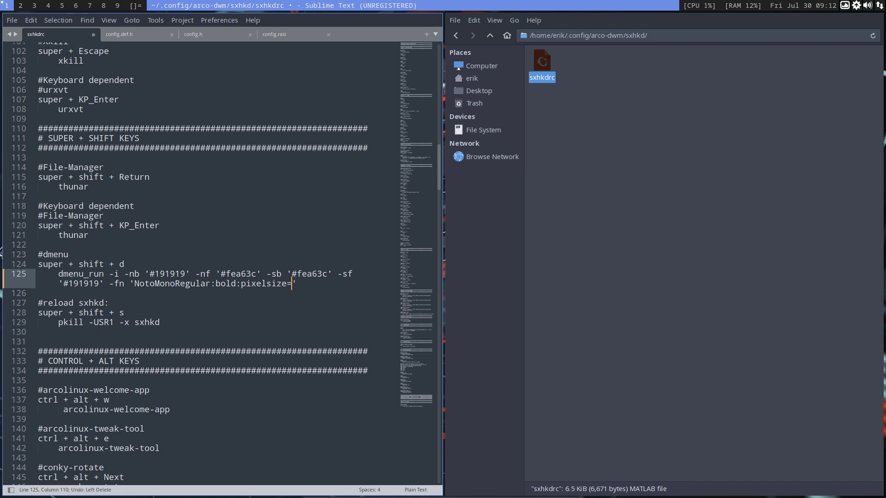
text(20)
key(ctrl+s)
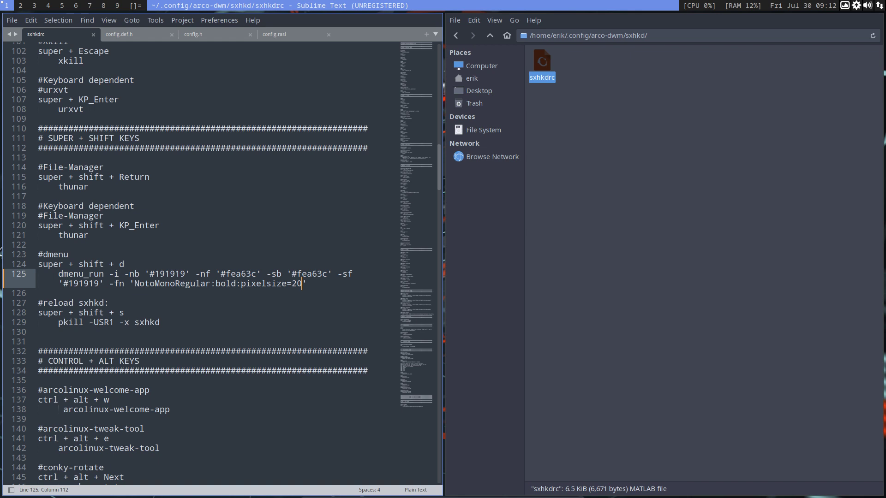
key(super+shift+d)
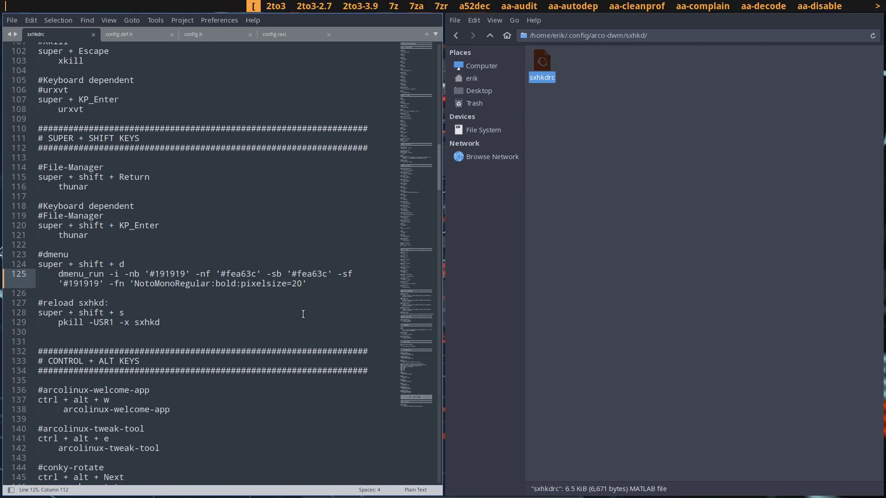
key(Escape)
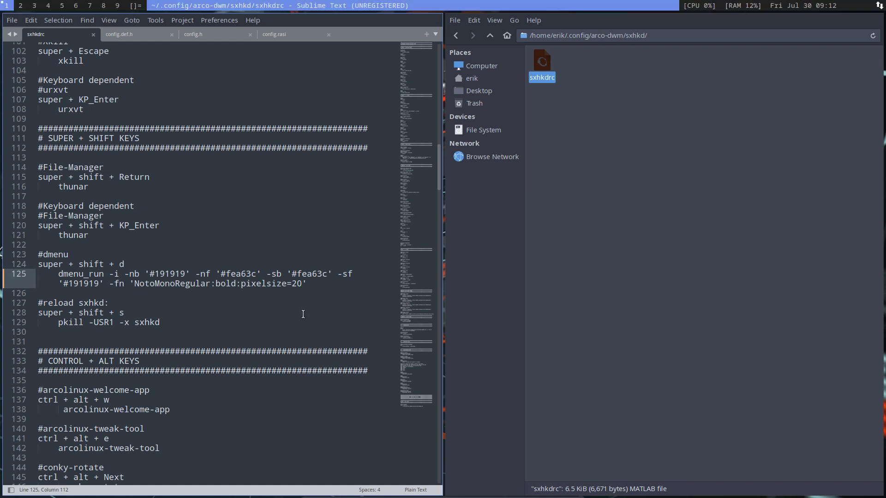
- Raise the dmenu pixelsize to 30, save sxhkdrc, and check the larger dmenu font
key(BackSpace)
key(BackSpace)
text(30)
key(ctrl+s)
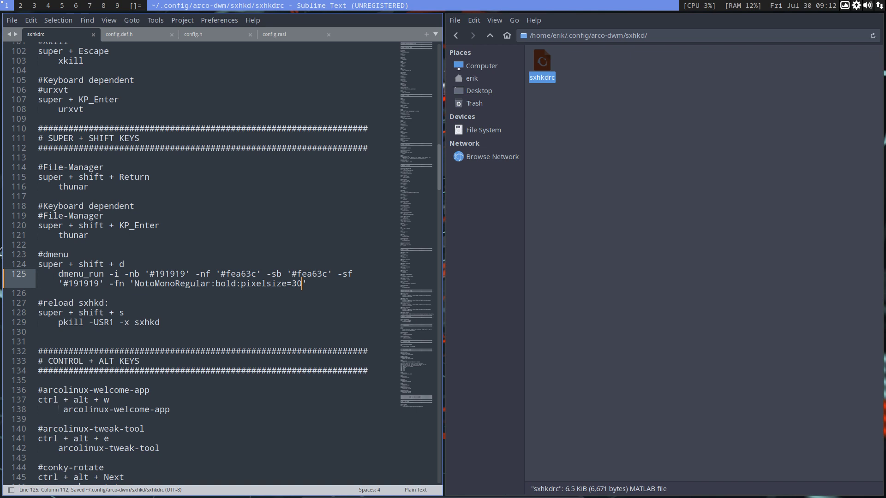
key(super+shift+d)
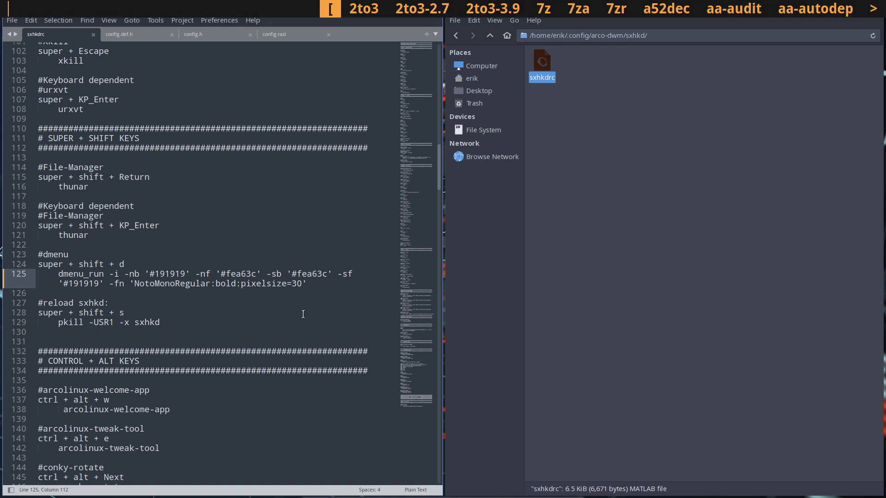
key(Escape)
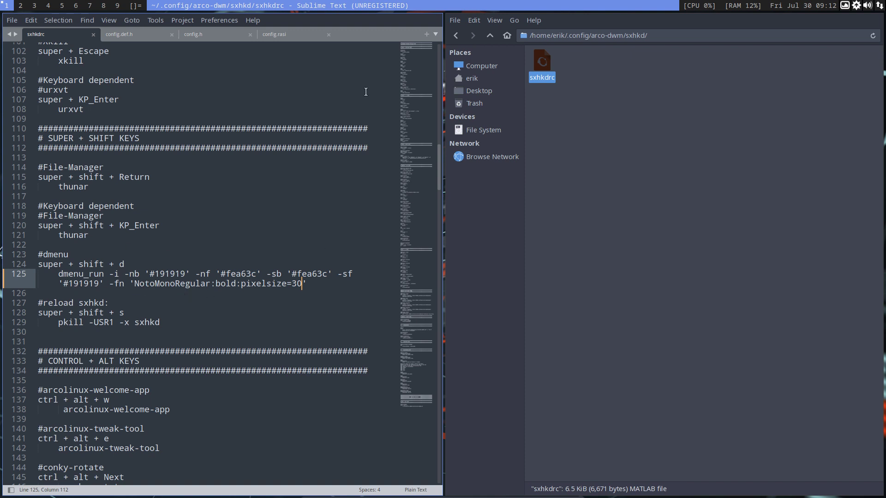
- Go up to the arco-dwm folder and open config.def.h in Sublime Text
click(489, 36)
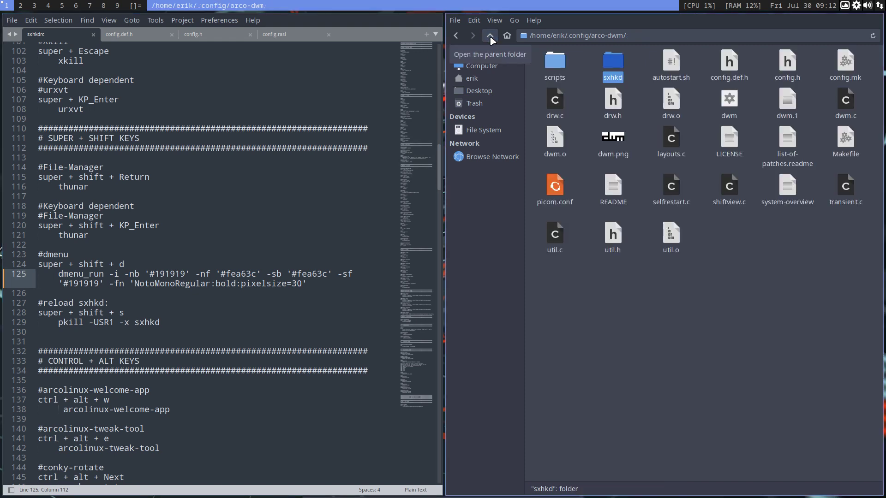
click(729, 67)
double_click(729, 67)
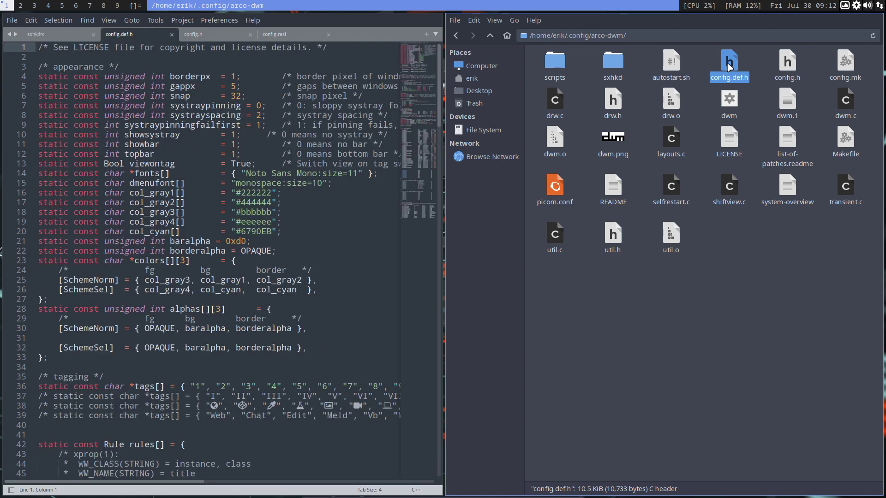
key(super+shift+Return)
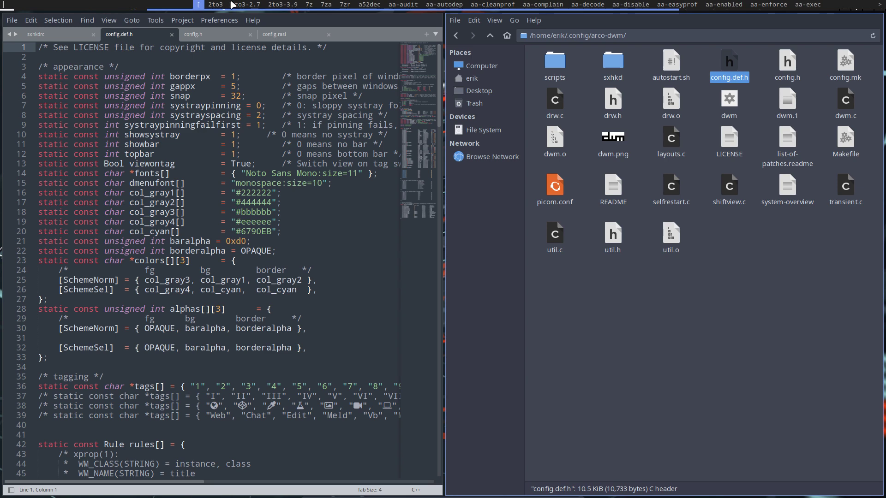
- Launch Firefox from dmenu with 'firefox', then close its window
text(firefox)
key(Return)
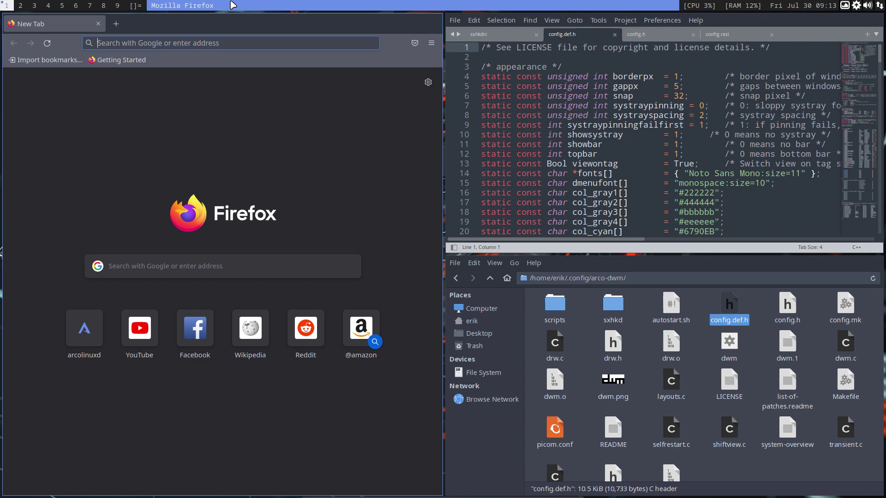
click(110, 138)
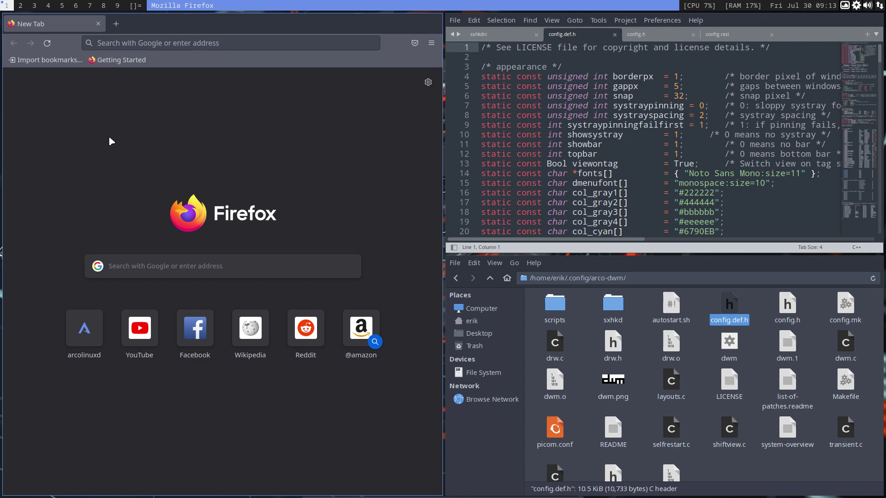
key(super+q)
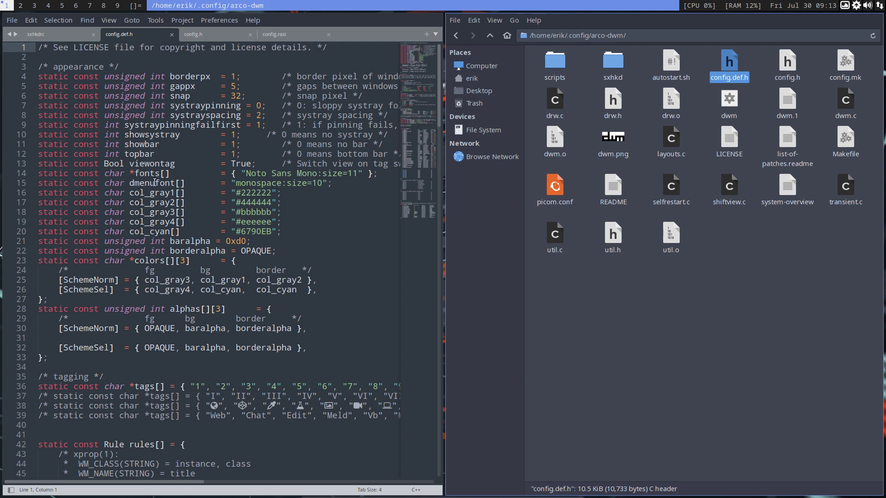
- Change the dmenufont size in config.def.h from 10 to 20 and save
click(322, 183)
key(BackSpace)
key(BackSpace)
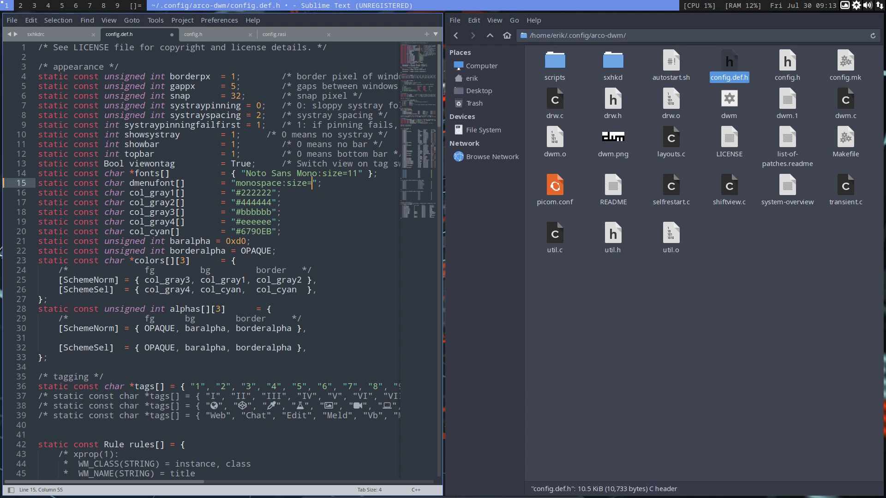
text(20)
key(ctrl+s)
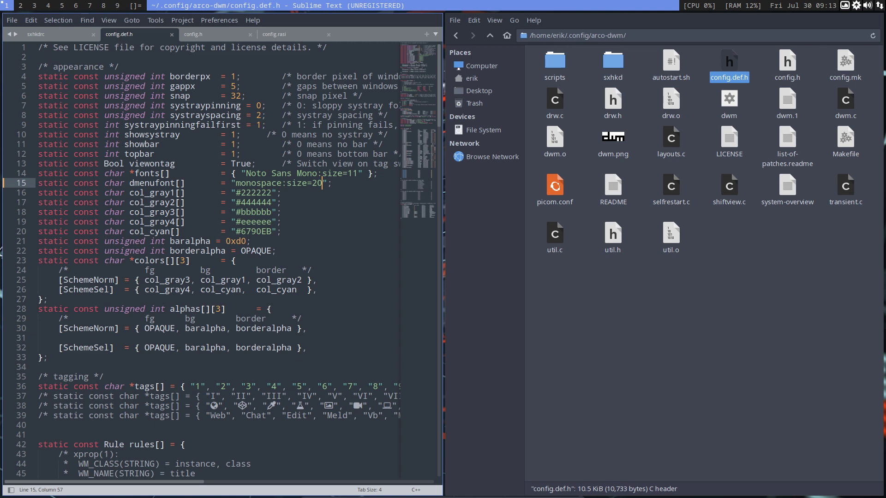
click(612, 306)
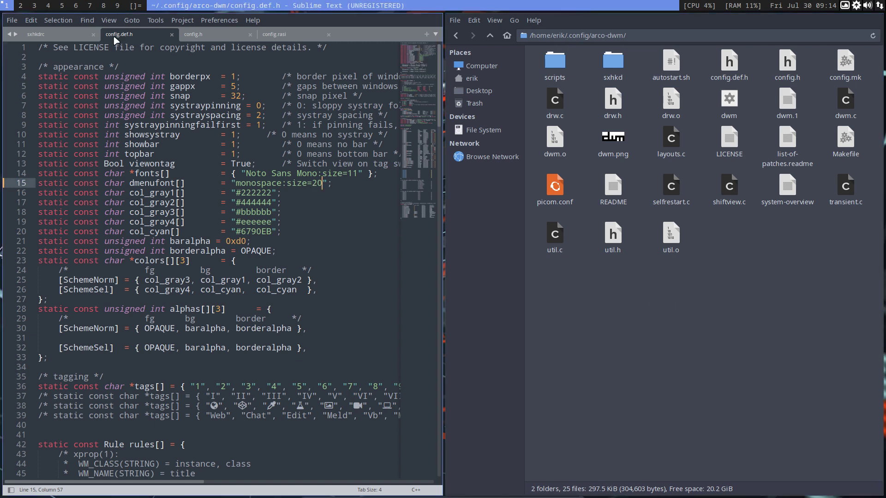
- Set the dmenufont size in config.h to 20 and save it
click(214, 36)
click(317, 186)
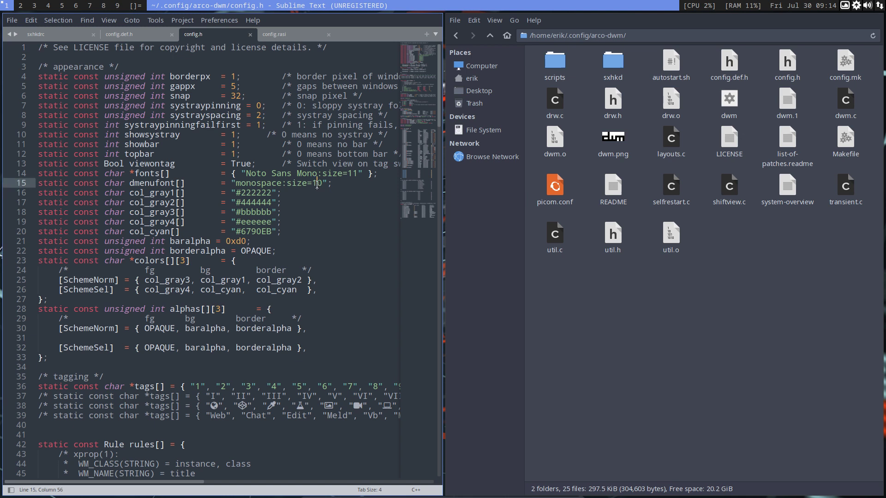
key(BackSpace)
text(2)
key(ctrl+s)
- Compare the config.def.h and config.h tabs, ending on config.def.h
click(132, 33)
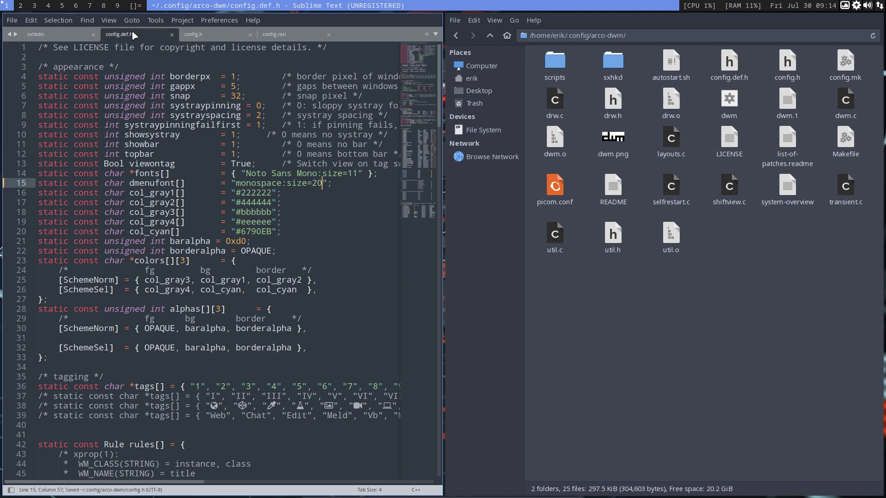
click(204, 32)
click(142, 37)
click(206, 31)
click(154, 33)
click(203, 33)
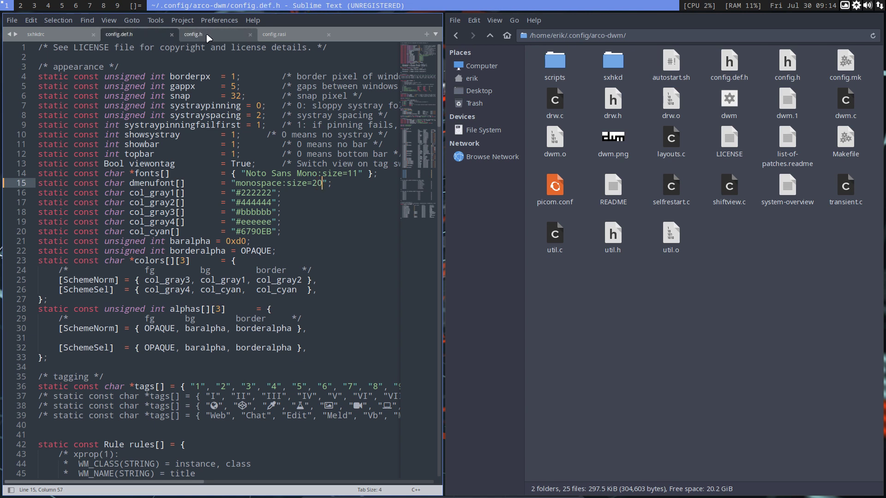
click(110, 34)
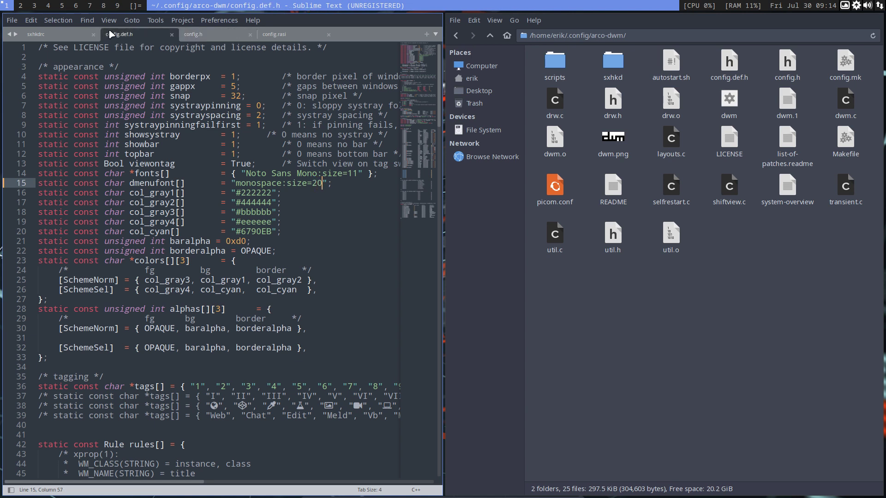
- Open a terminal in the arco-dwm folder from Thunar's context menu
right_click(622, 312)
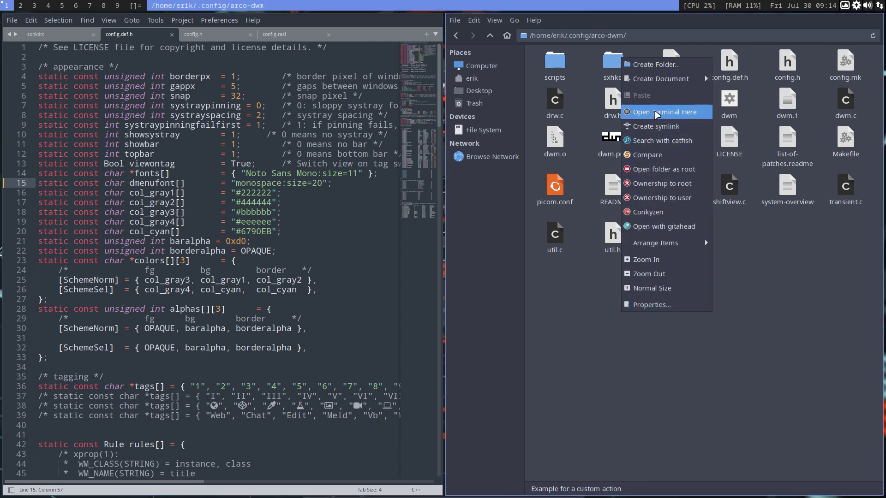
click(656, 113)
right_click(644, 264)
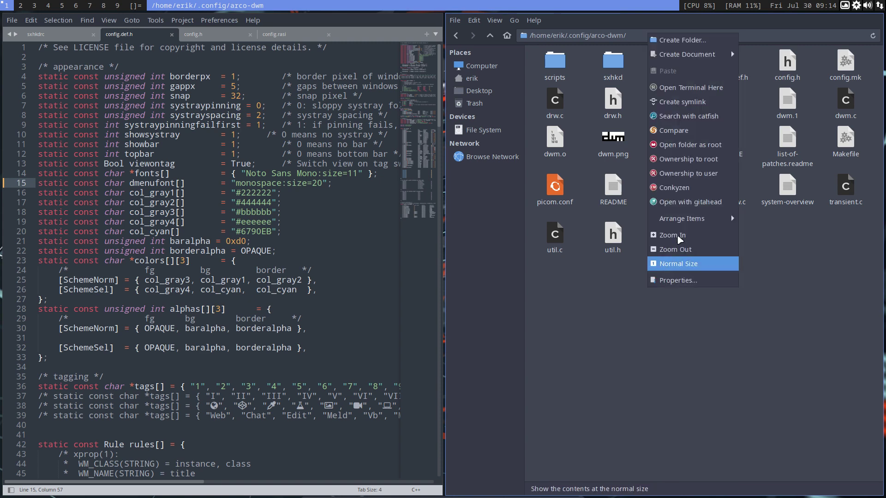
click(692, 88)
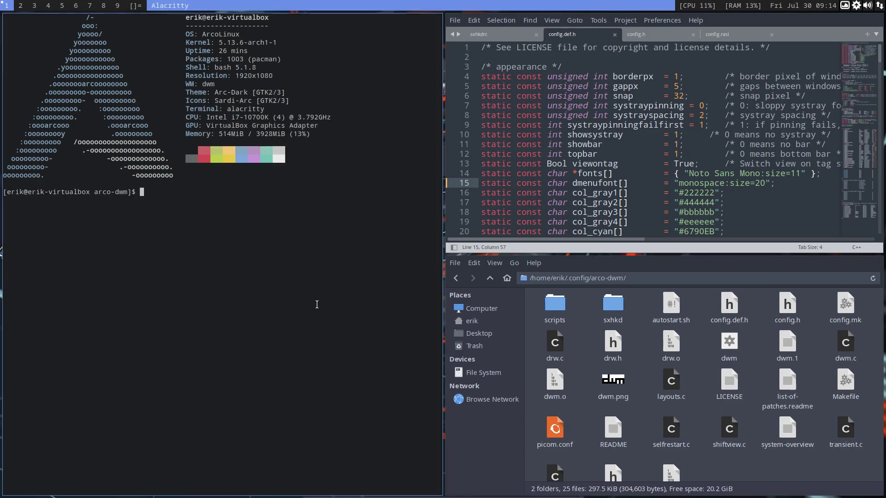
- Build dwm with make and install it with sudo make install
text(make)
key(Return)
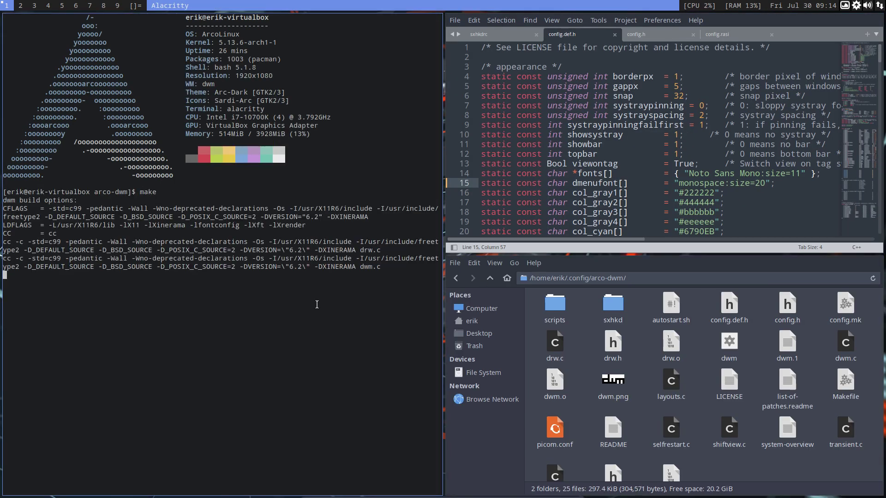
text(sudo make install)
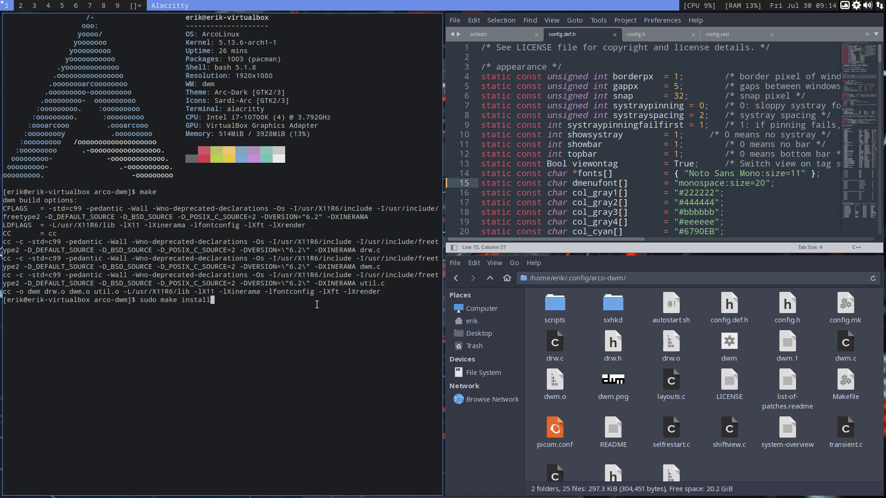
key(Return)
key(Return)
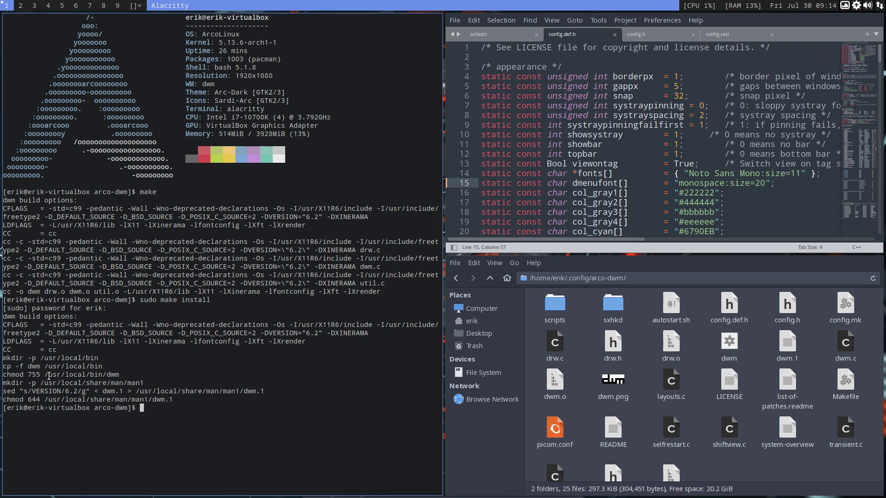
drag(49, 374, 131, 377)
- Preview dmenu, then bring up the logout and power options with Super+X
key(super+shift+d)
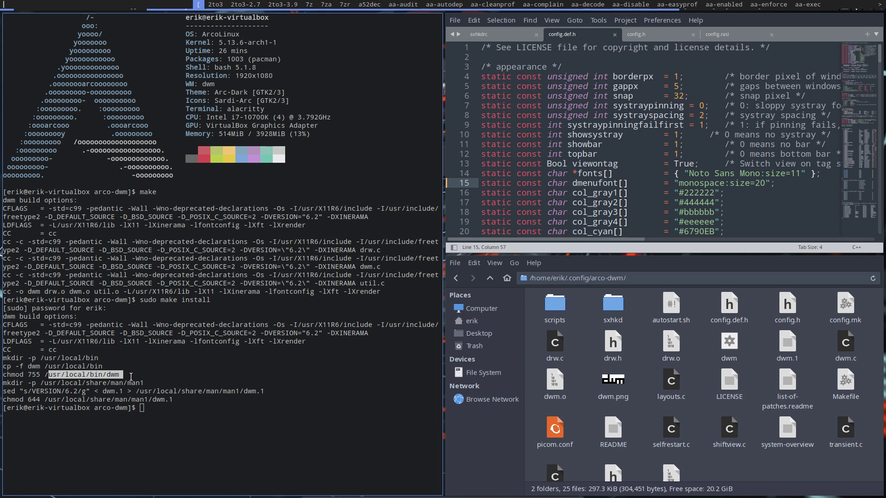
key(Escape)
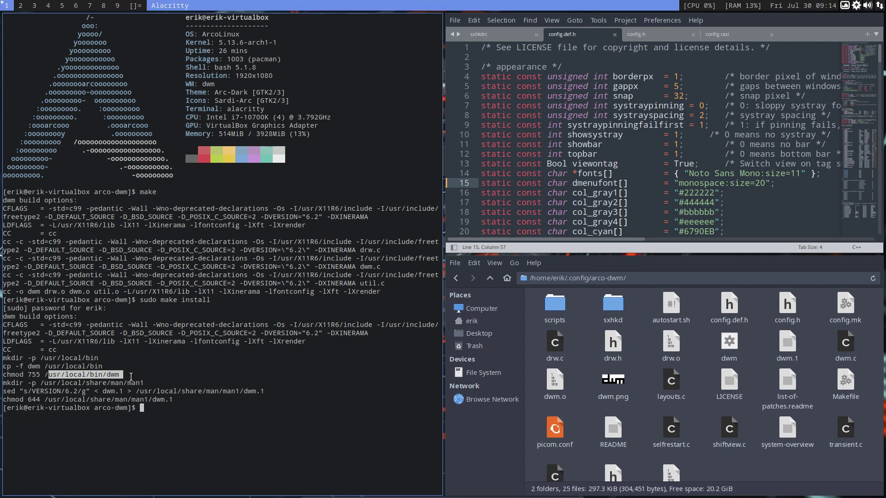
key(super+x)
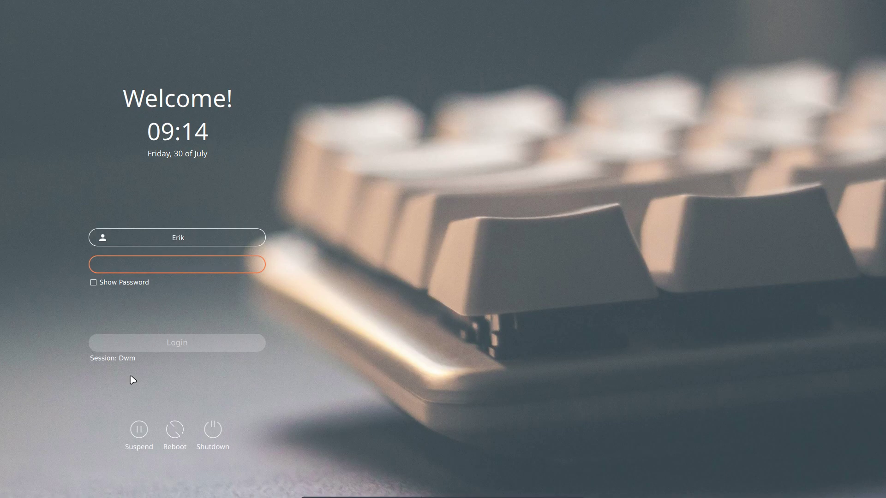
- Log back in, check dmenu's larger font twice, then launch Firefox with Ctrl+Alt+F
text(••••••)
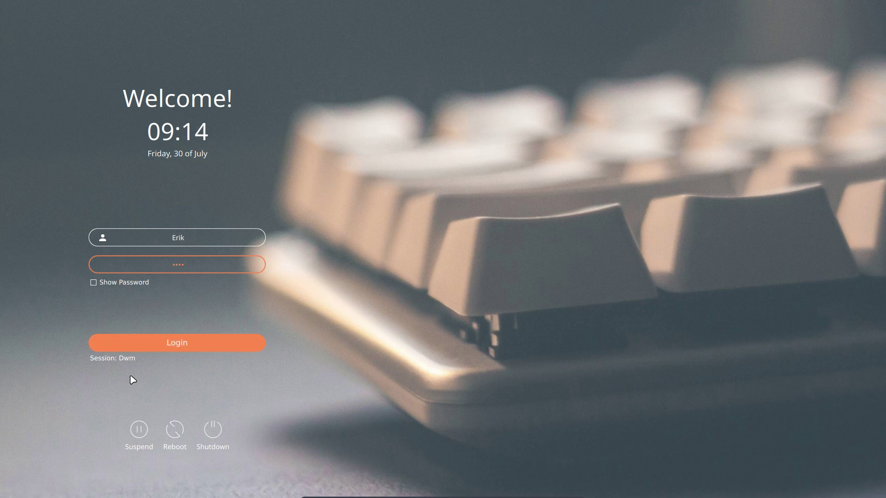
key(Return)
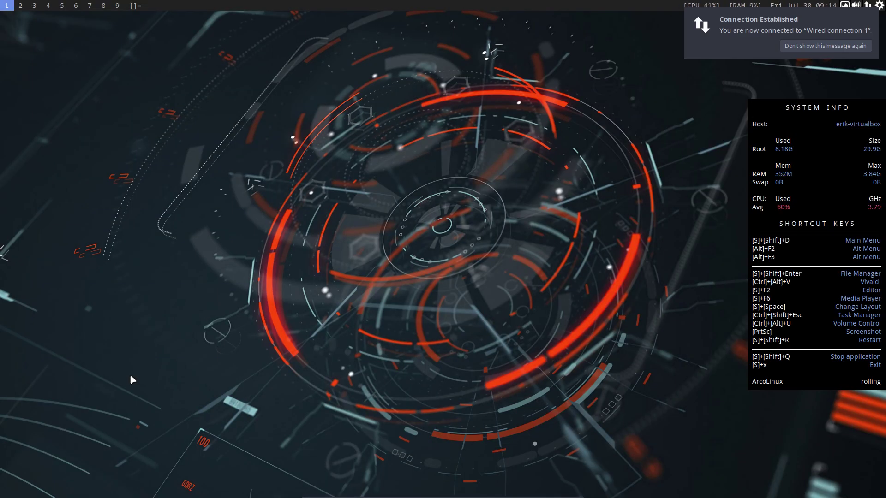
key(super+shift+d)
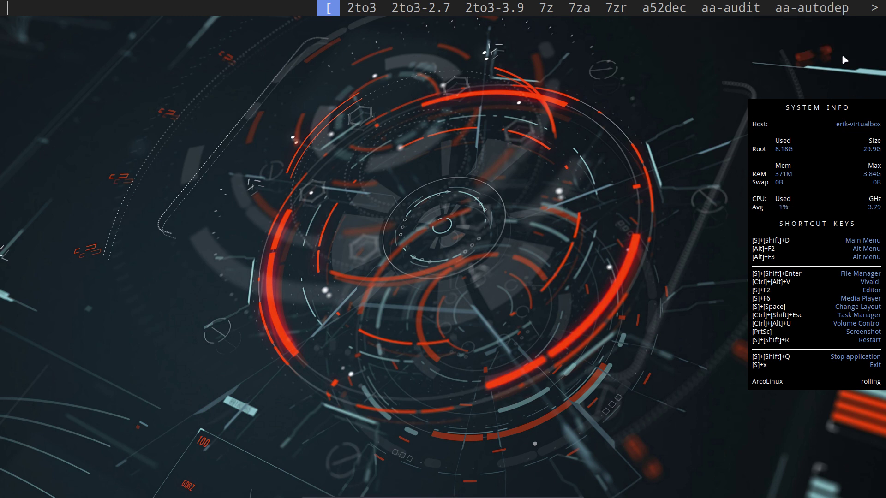
key(Escape)
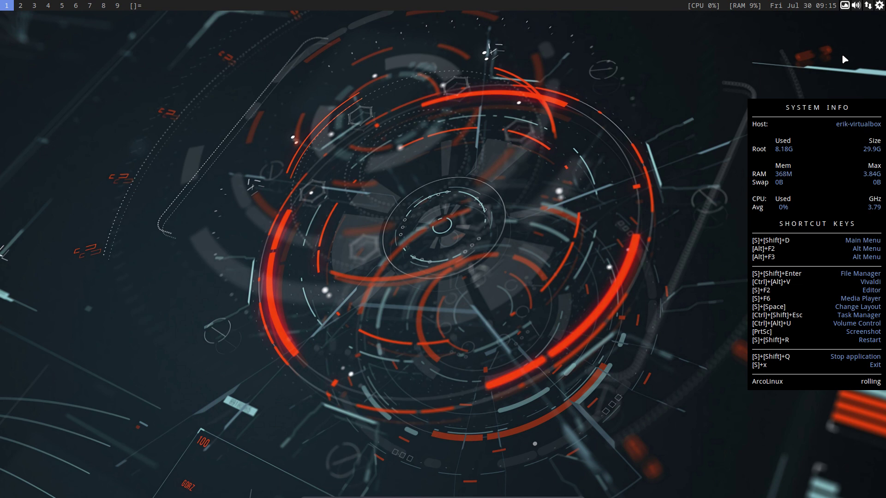
key(super+shift+d)
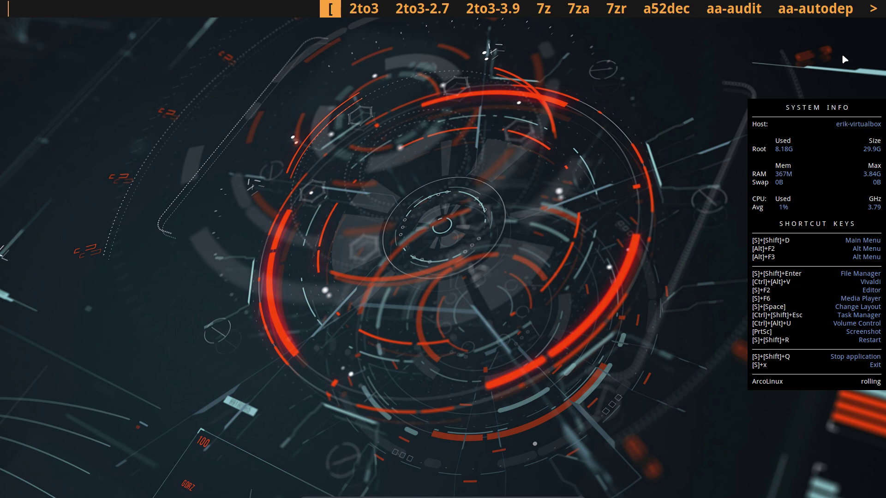
key(Escape)
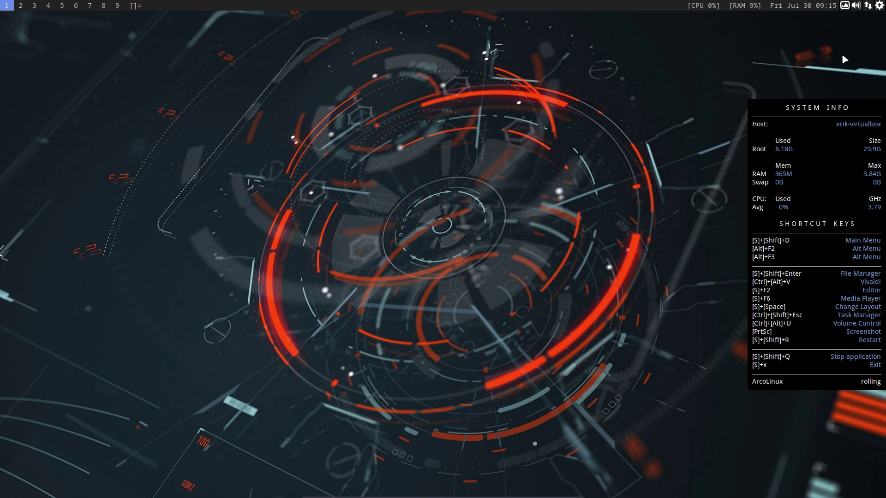
key(ctrl+alt+f)
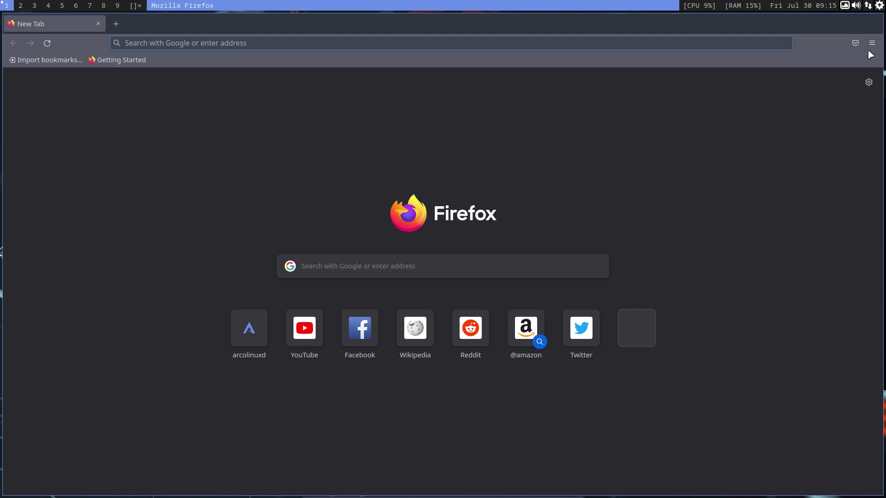
- Reopen 'Changing the look of our DWM' from History and go to the DWM article list
click(871, 43)
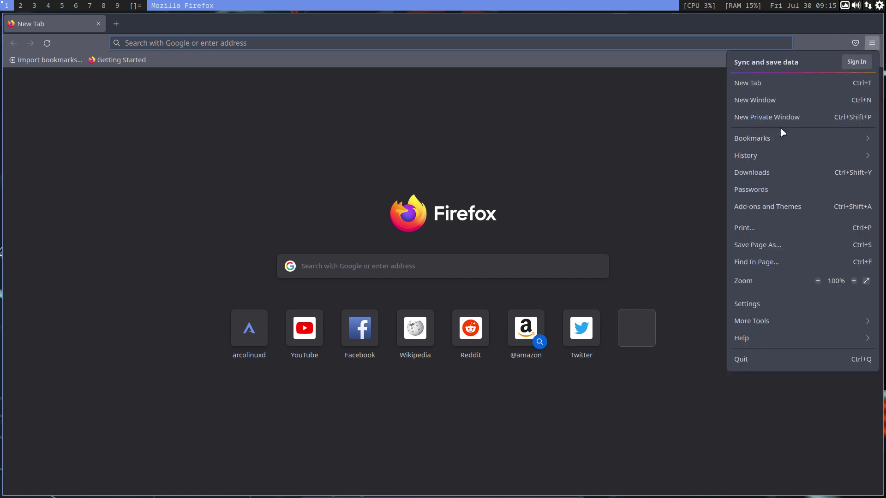
click(768, 155)
click(775, 174)
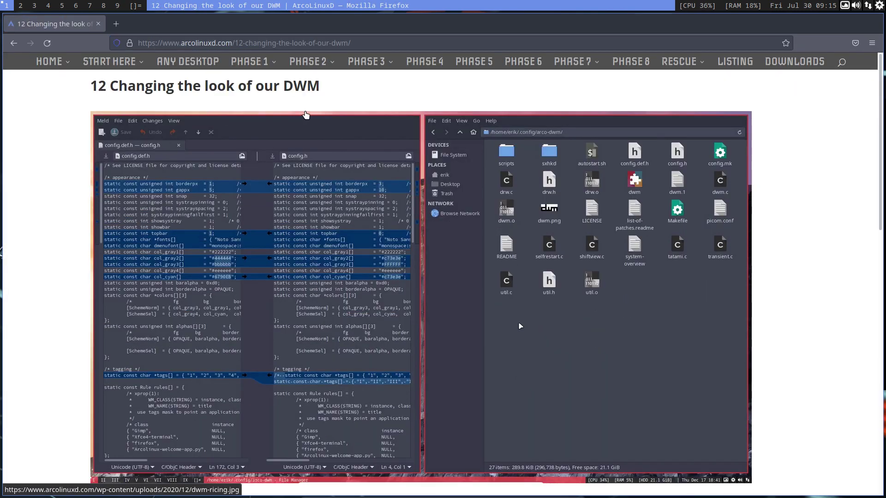
mouse_move(369, 65)
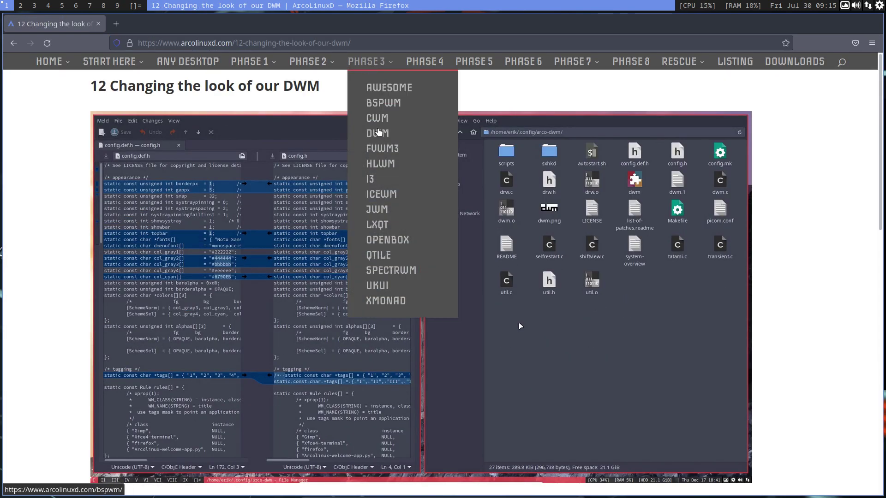
click(379, 134)
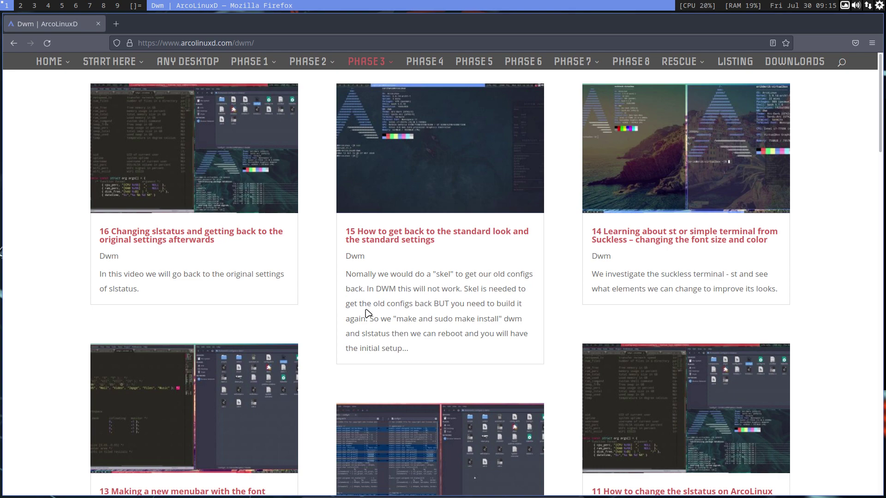
- Scroll the article list and search the page for 'dme'
scroll(367, 314, down, 8)
scroll(367, 314, down, 5)
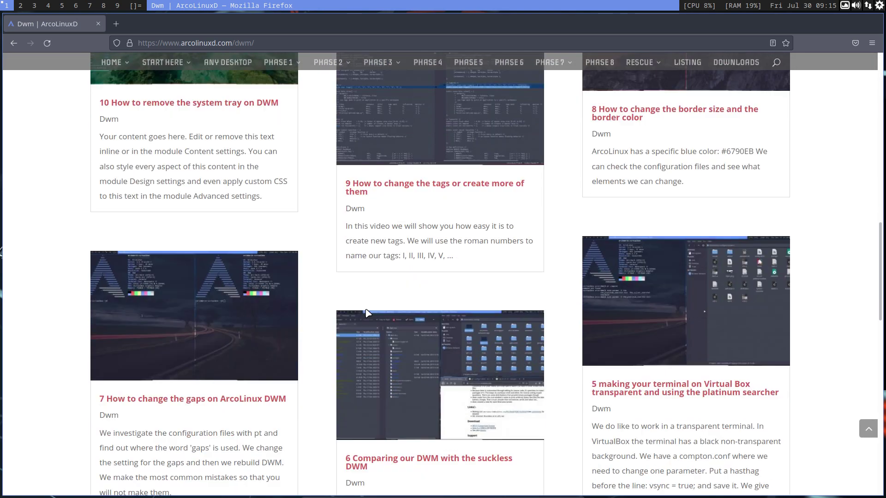
scroll(367, 313, down, 4)
key(ctrl+f)
text(dme)
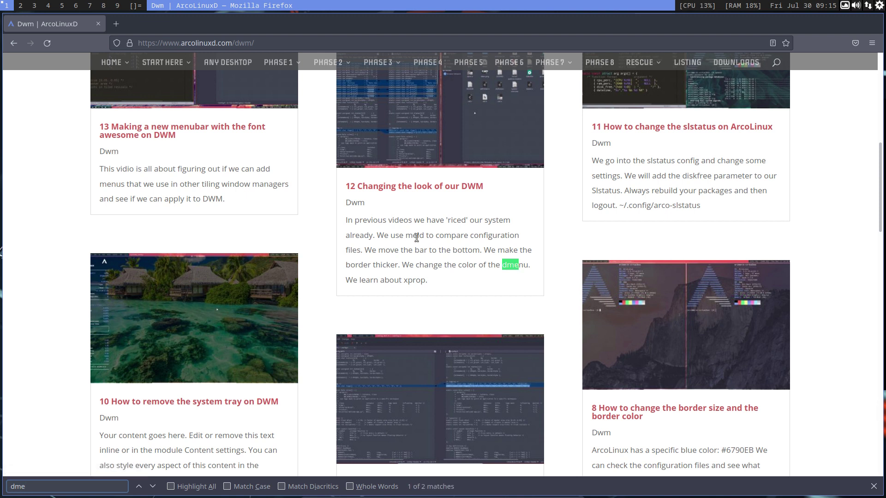